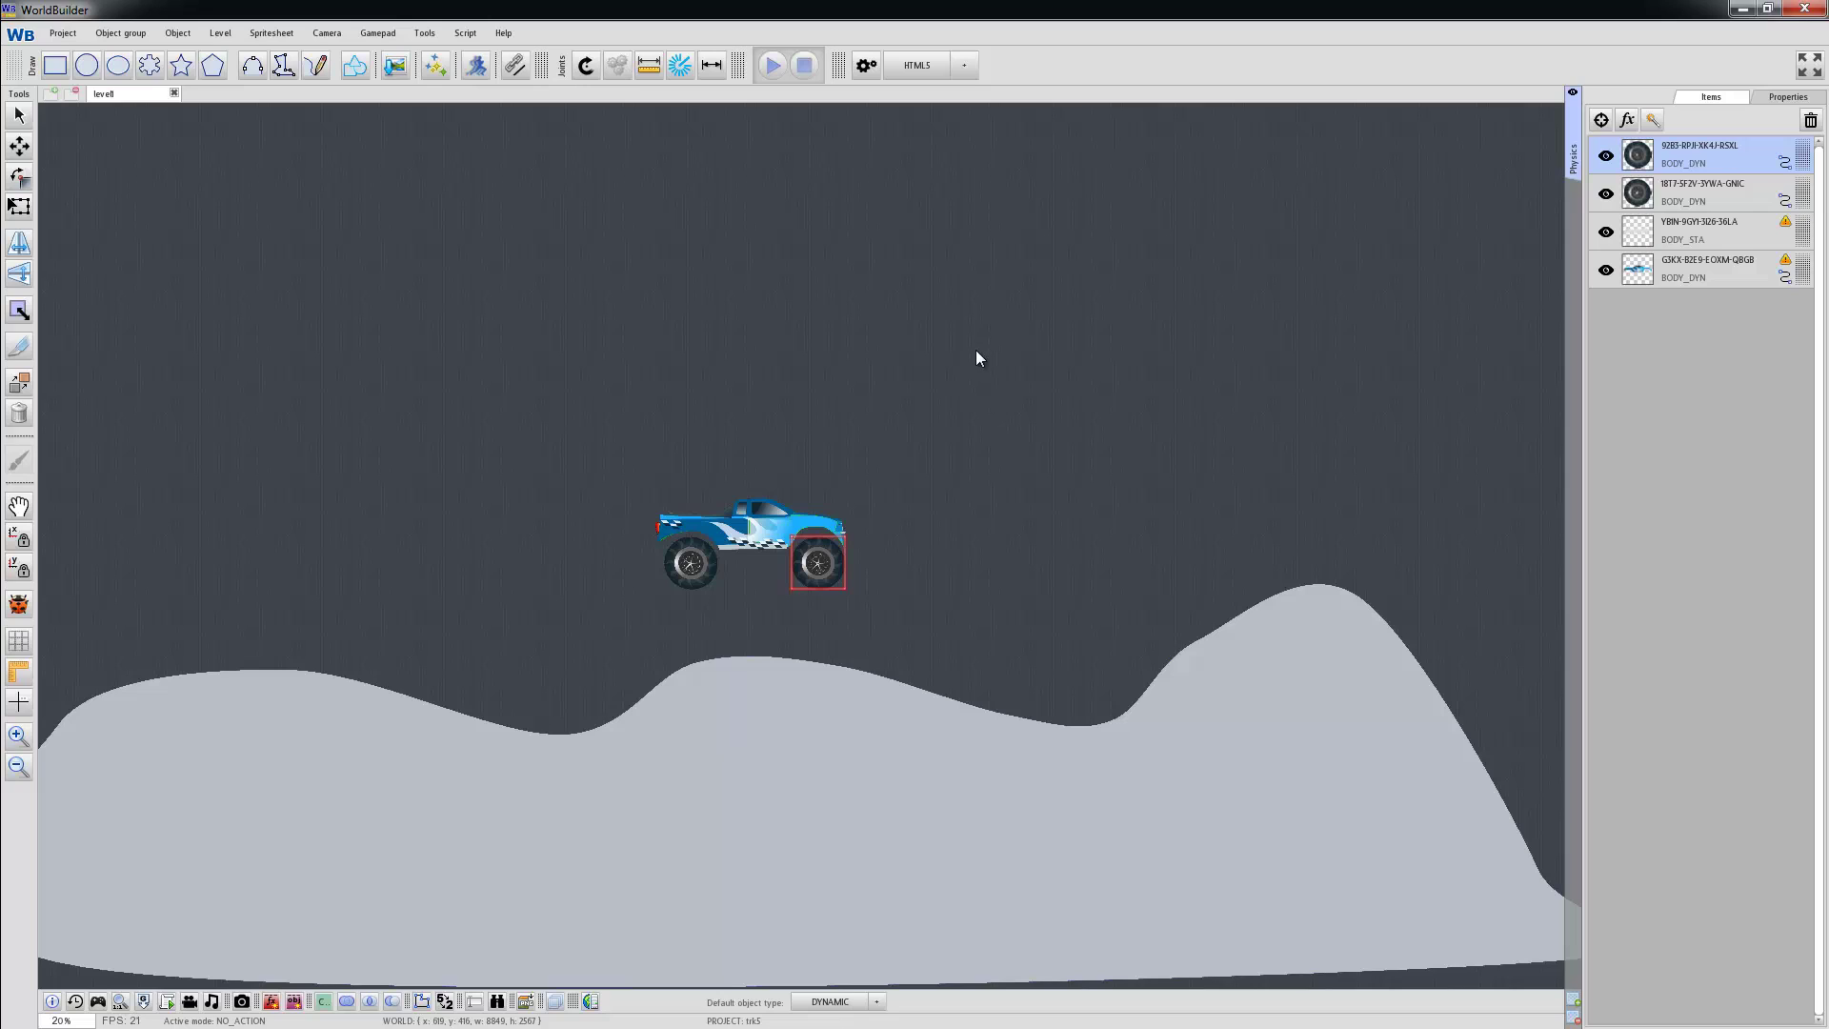
In the truck body's Item style, set the blue truck body image as its inner graphic
right_click(754, 532)
left_click(725, 557)
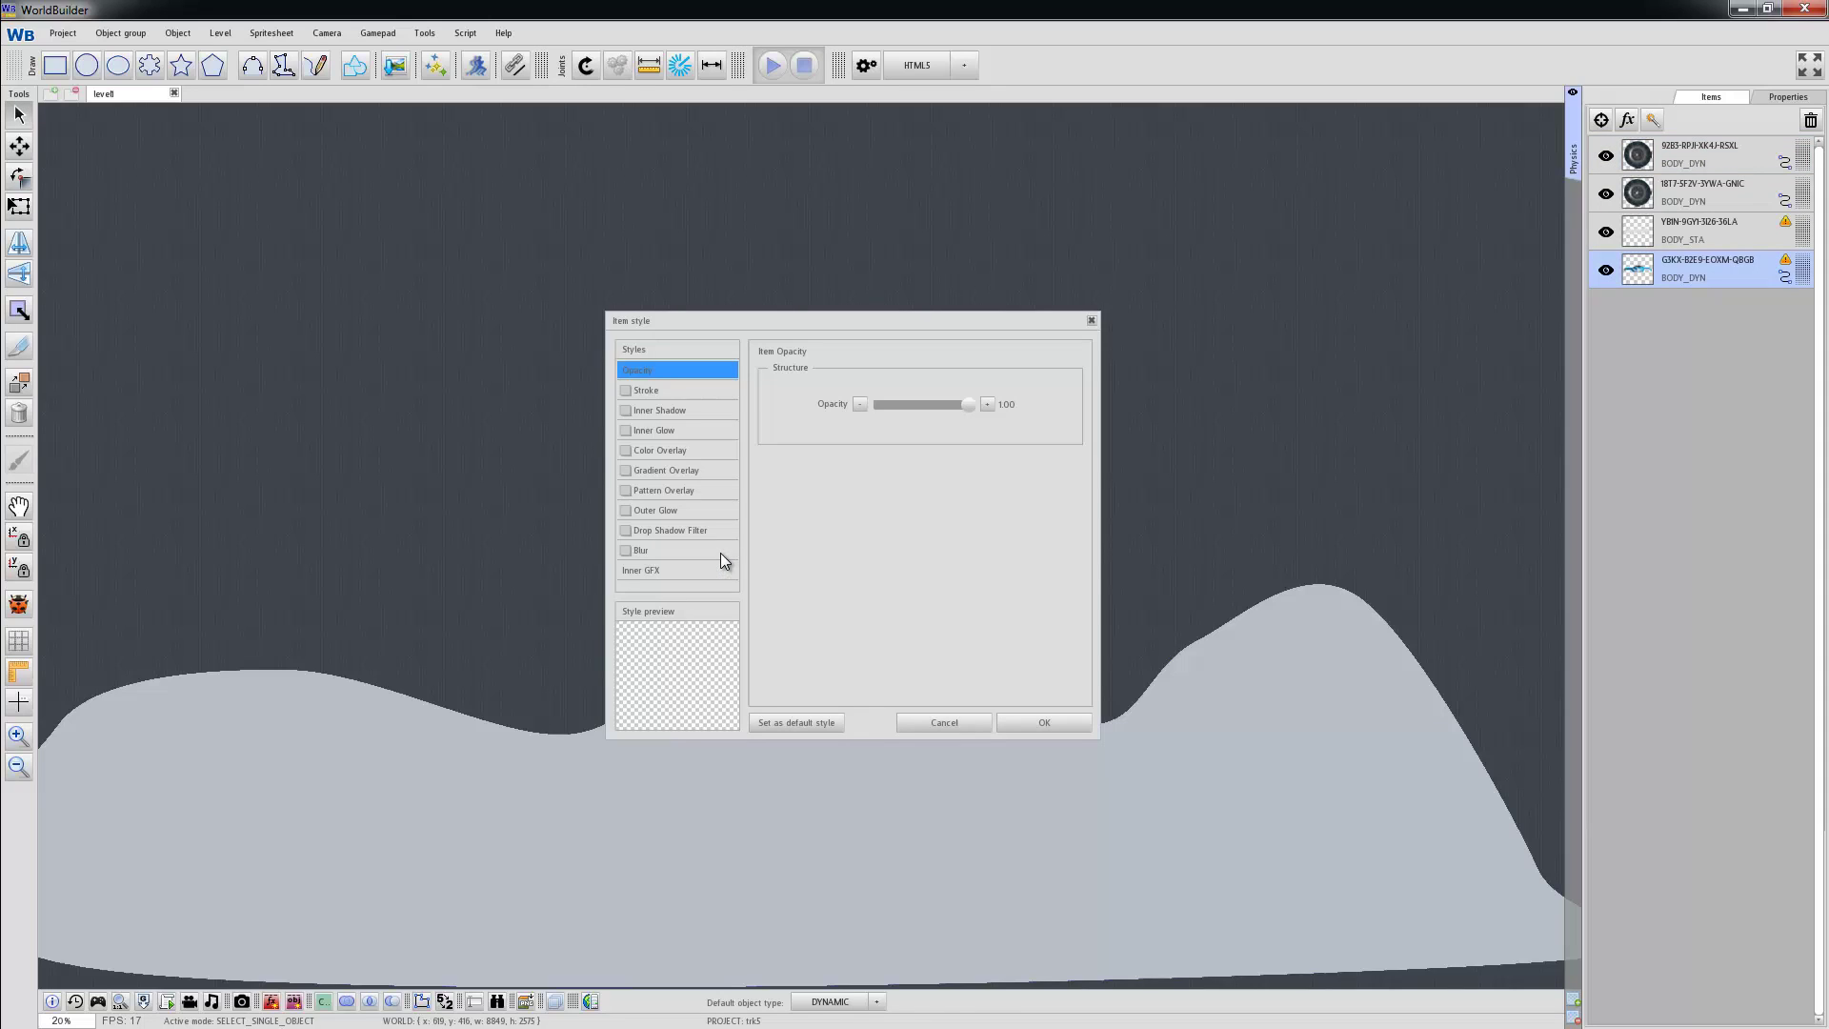
left_click(664, 573)
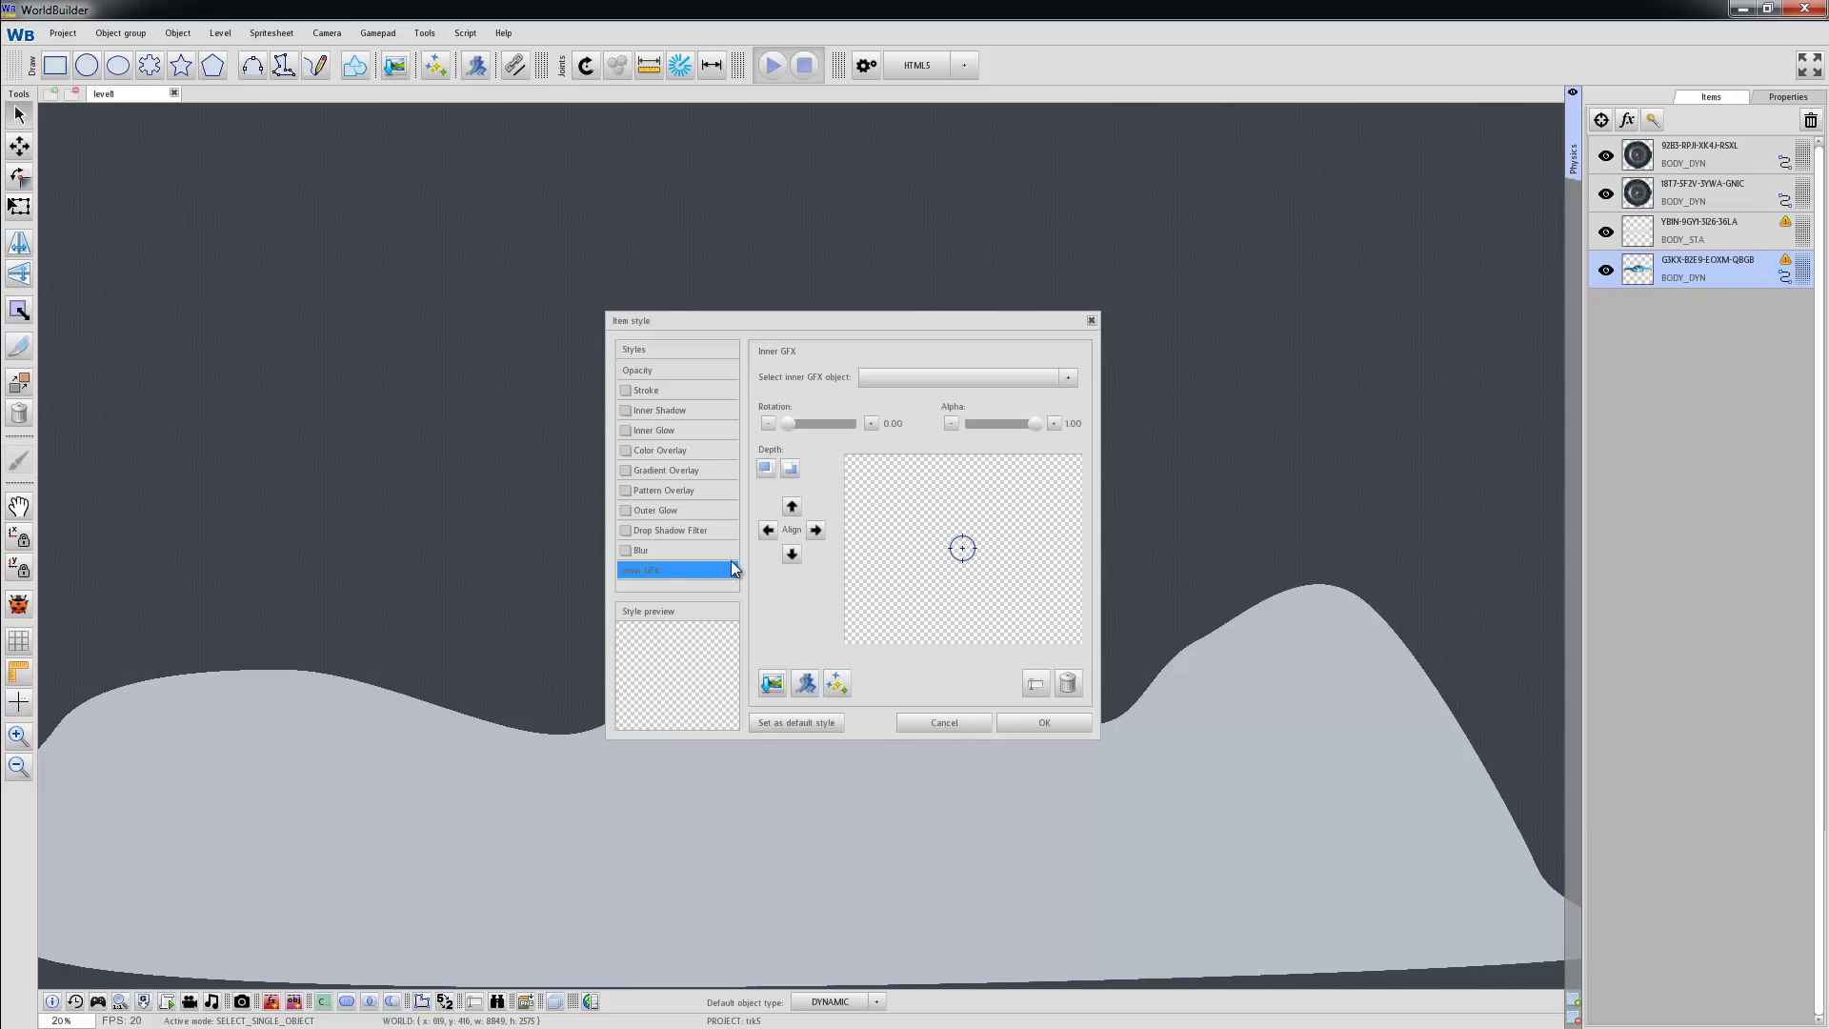
left_click(904, 380)
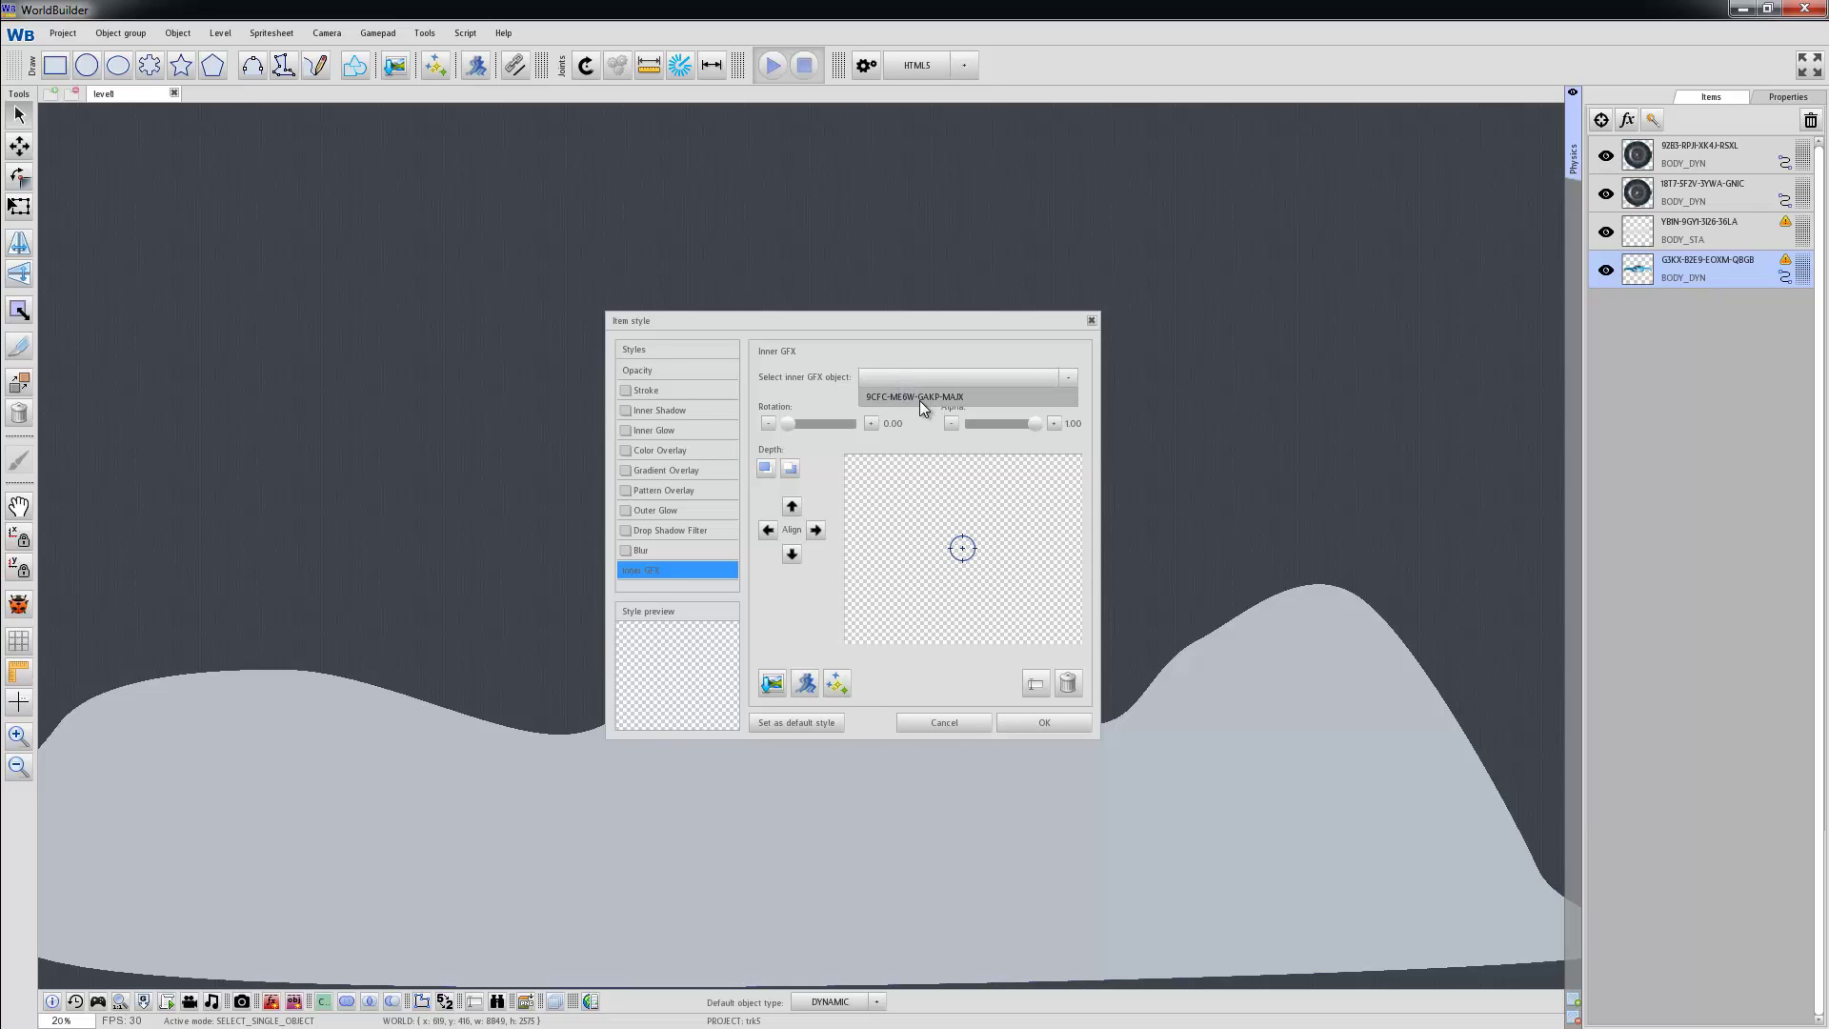
left_click(920, 399)
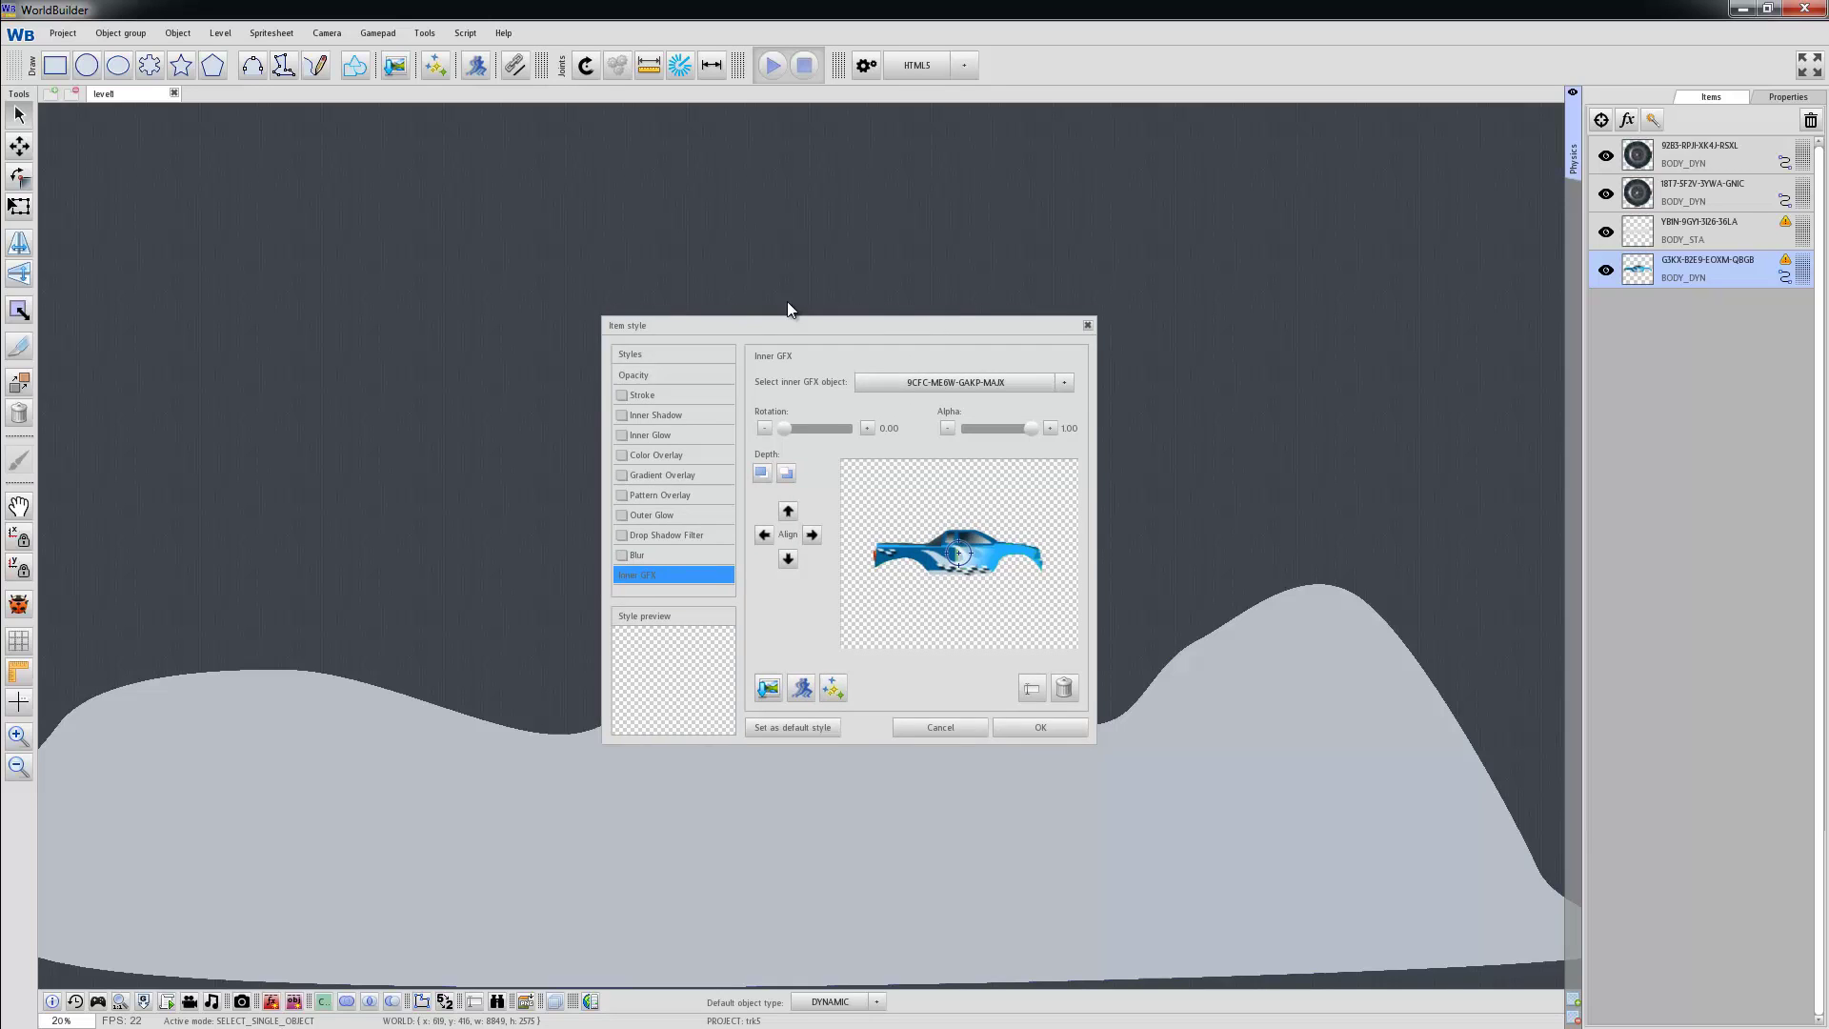
mouse_move(922, 319)
left_mouse_down()
mouse_move(407, 257)
mouse_move(419, 228)
left_mouse_up()
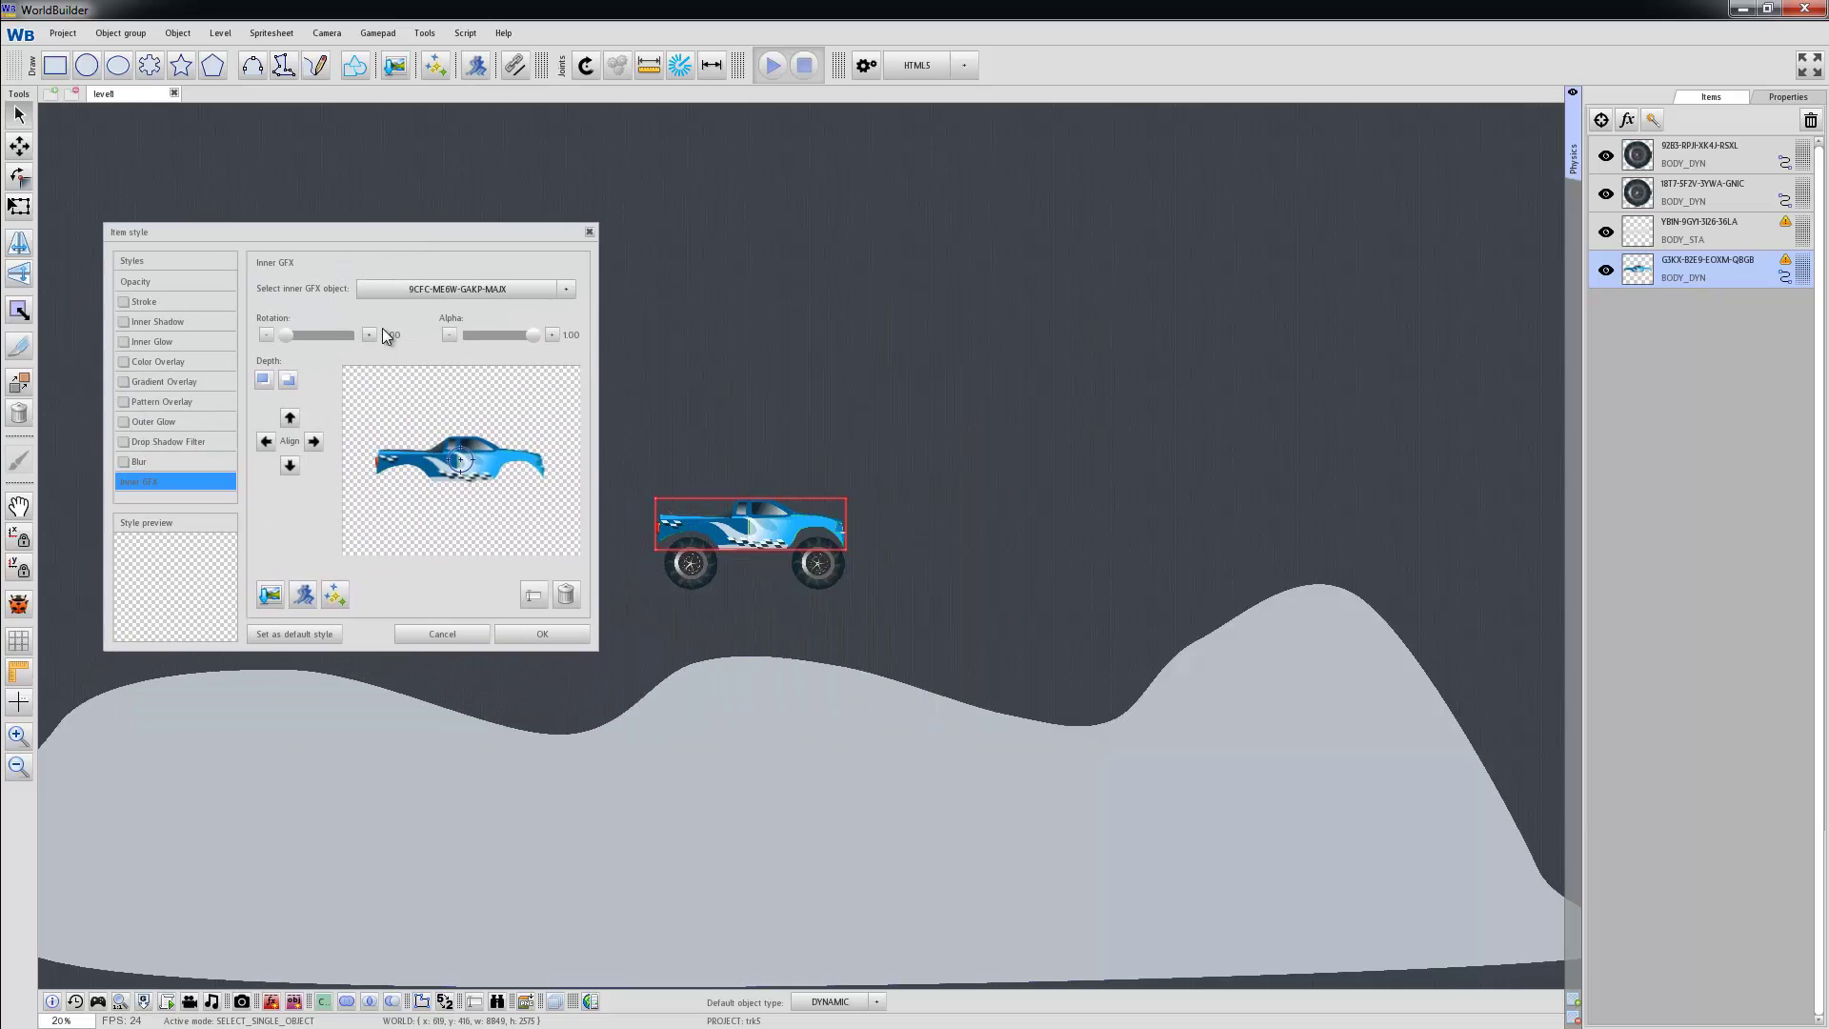
Import truckNumber.png as an inner graphic, draw it in front, and shift it lower-right
left_click(271, 593)
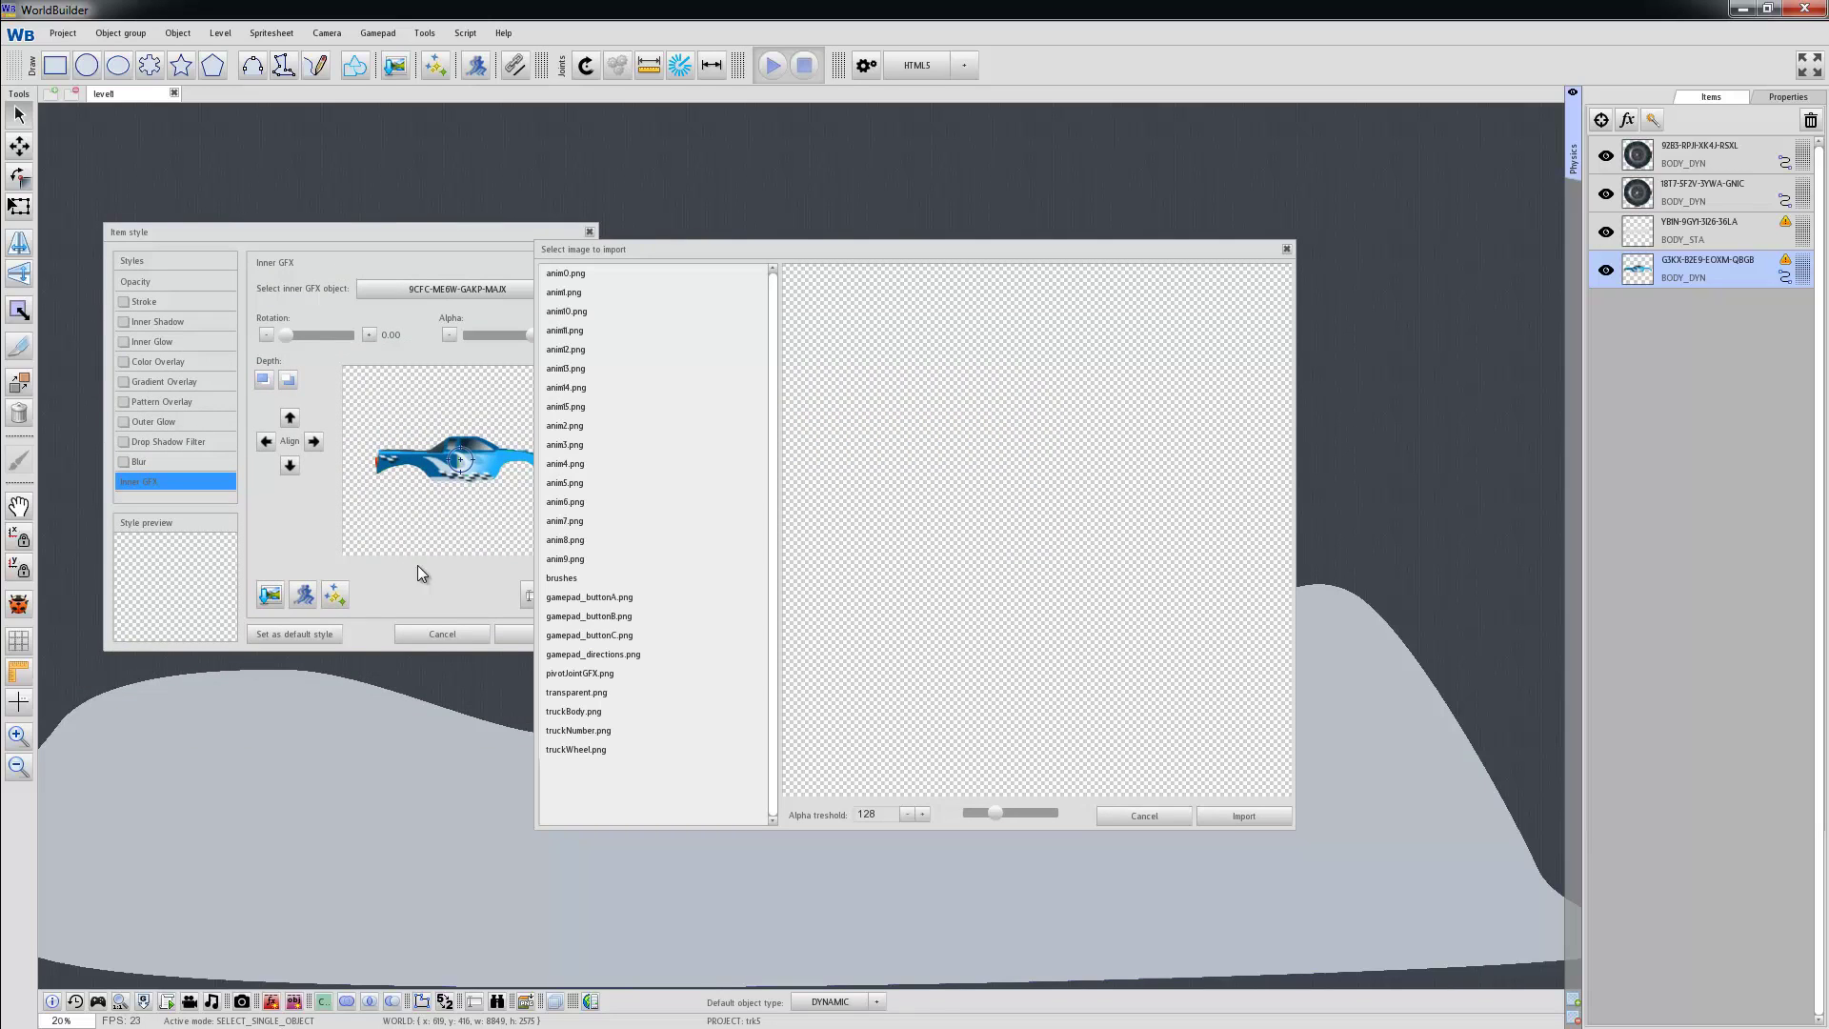
left_click(577, 731)
left_click(1225, 819)
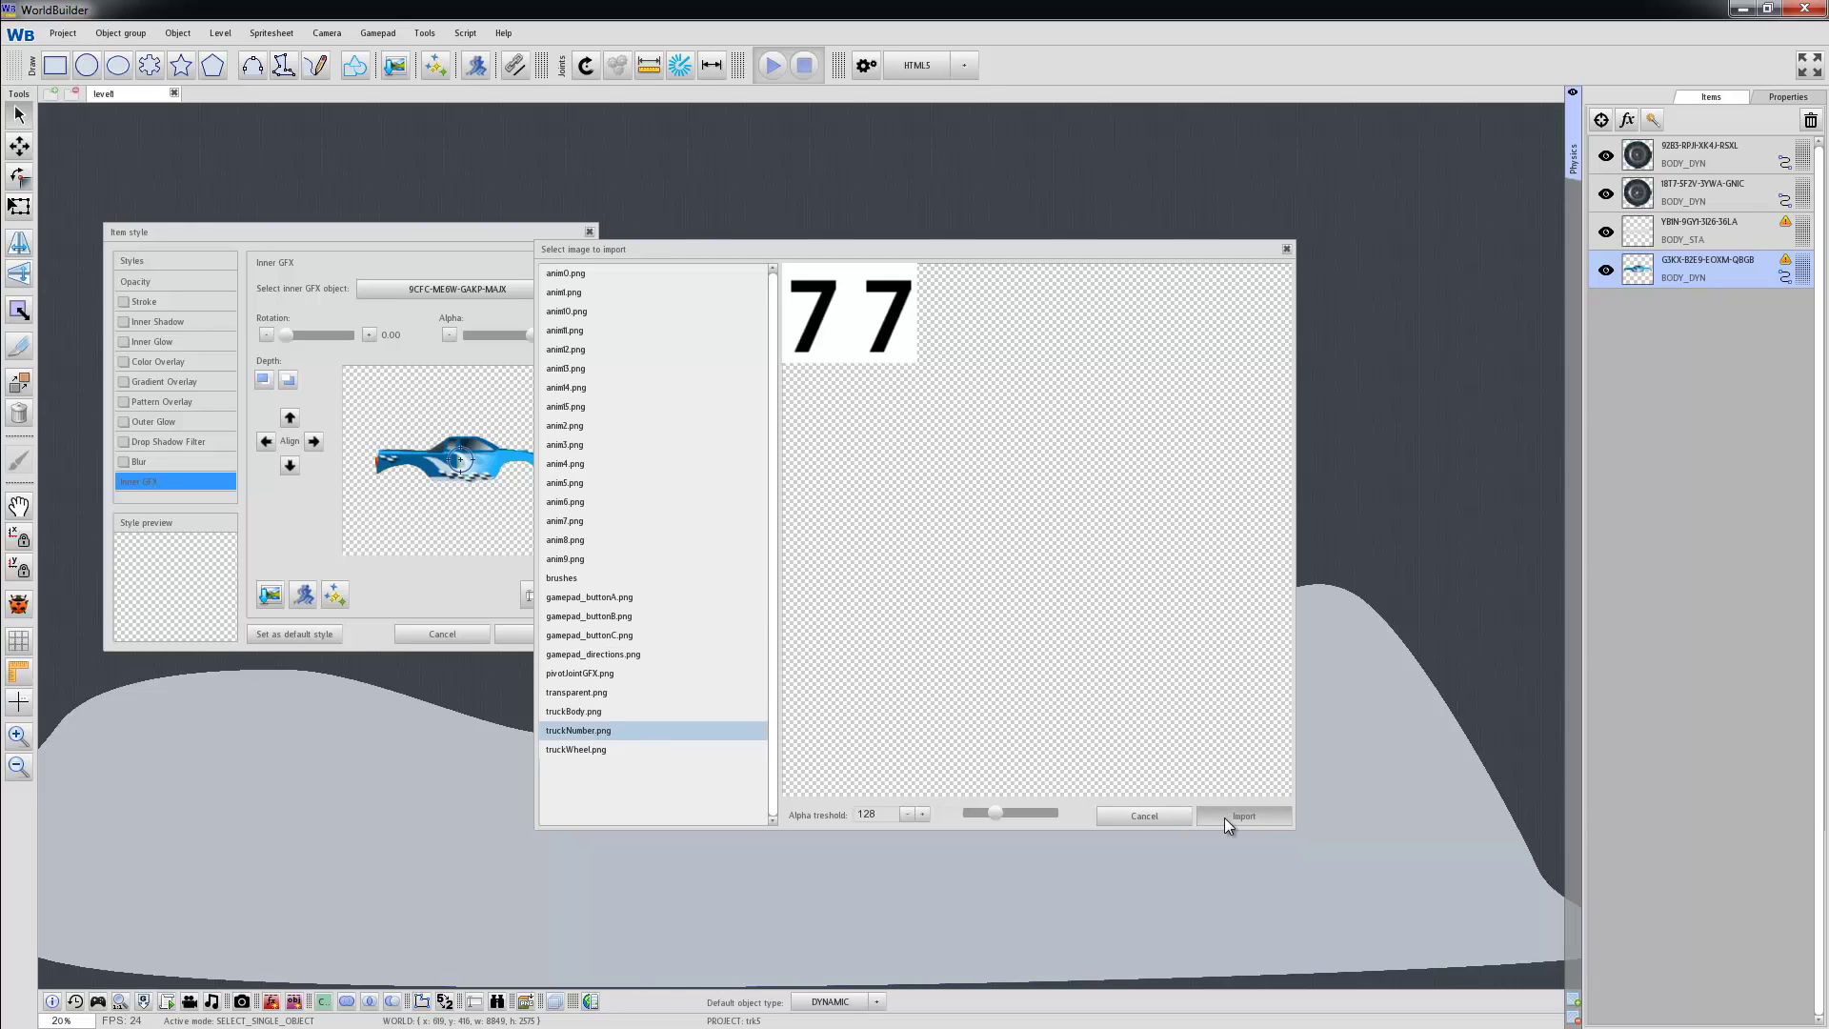
left_click(1168, 816)
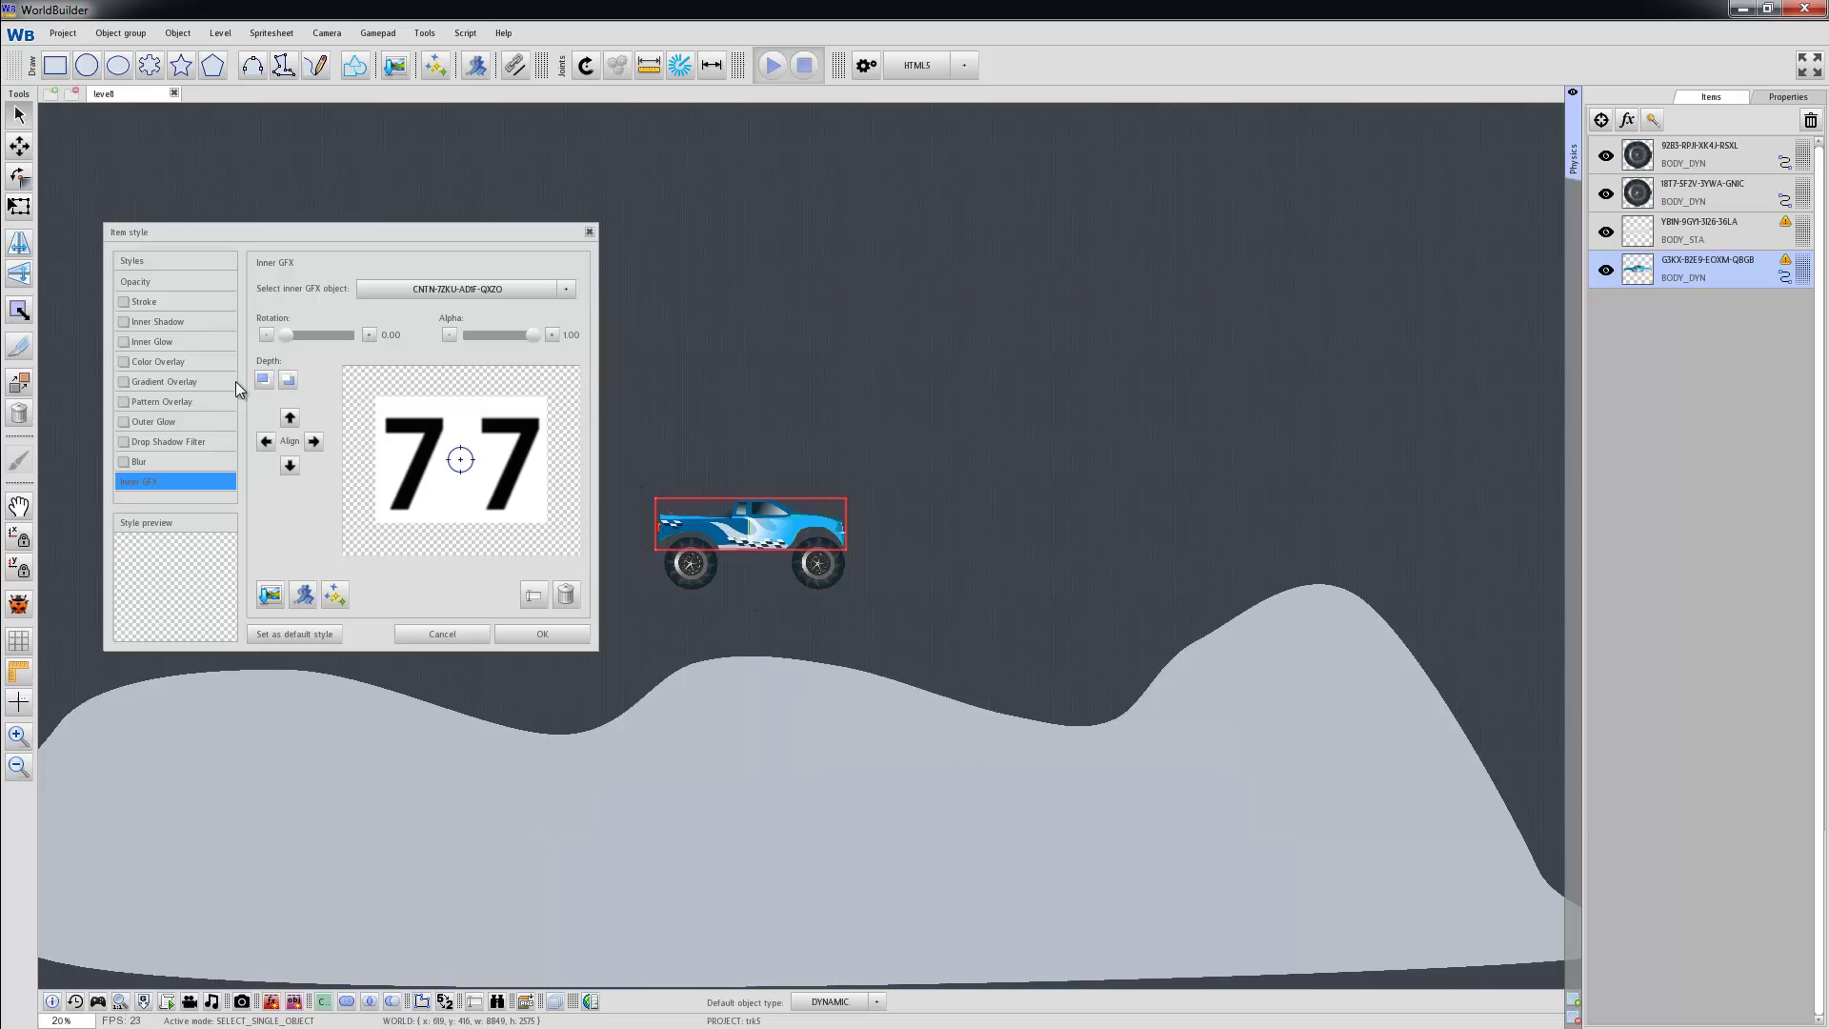
left_click(262, 381)
left_click_drag(460, 462, 550, 490)
Import spritesheet2's anim1 clip as an inner graphic and nudge it slightly right
left_click(304, 598)
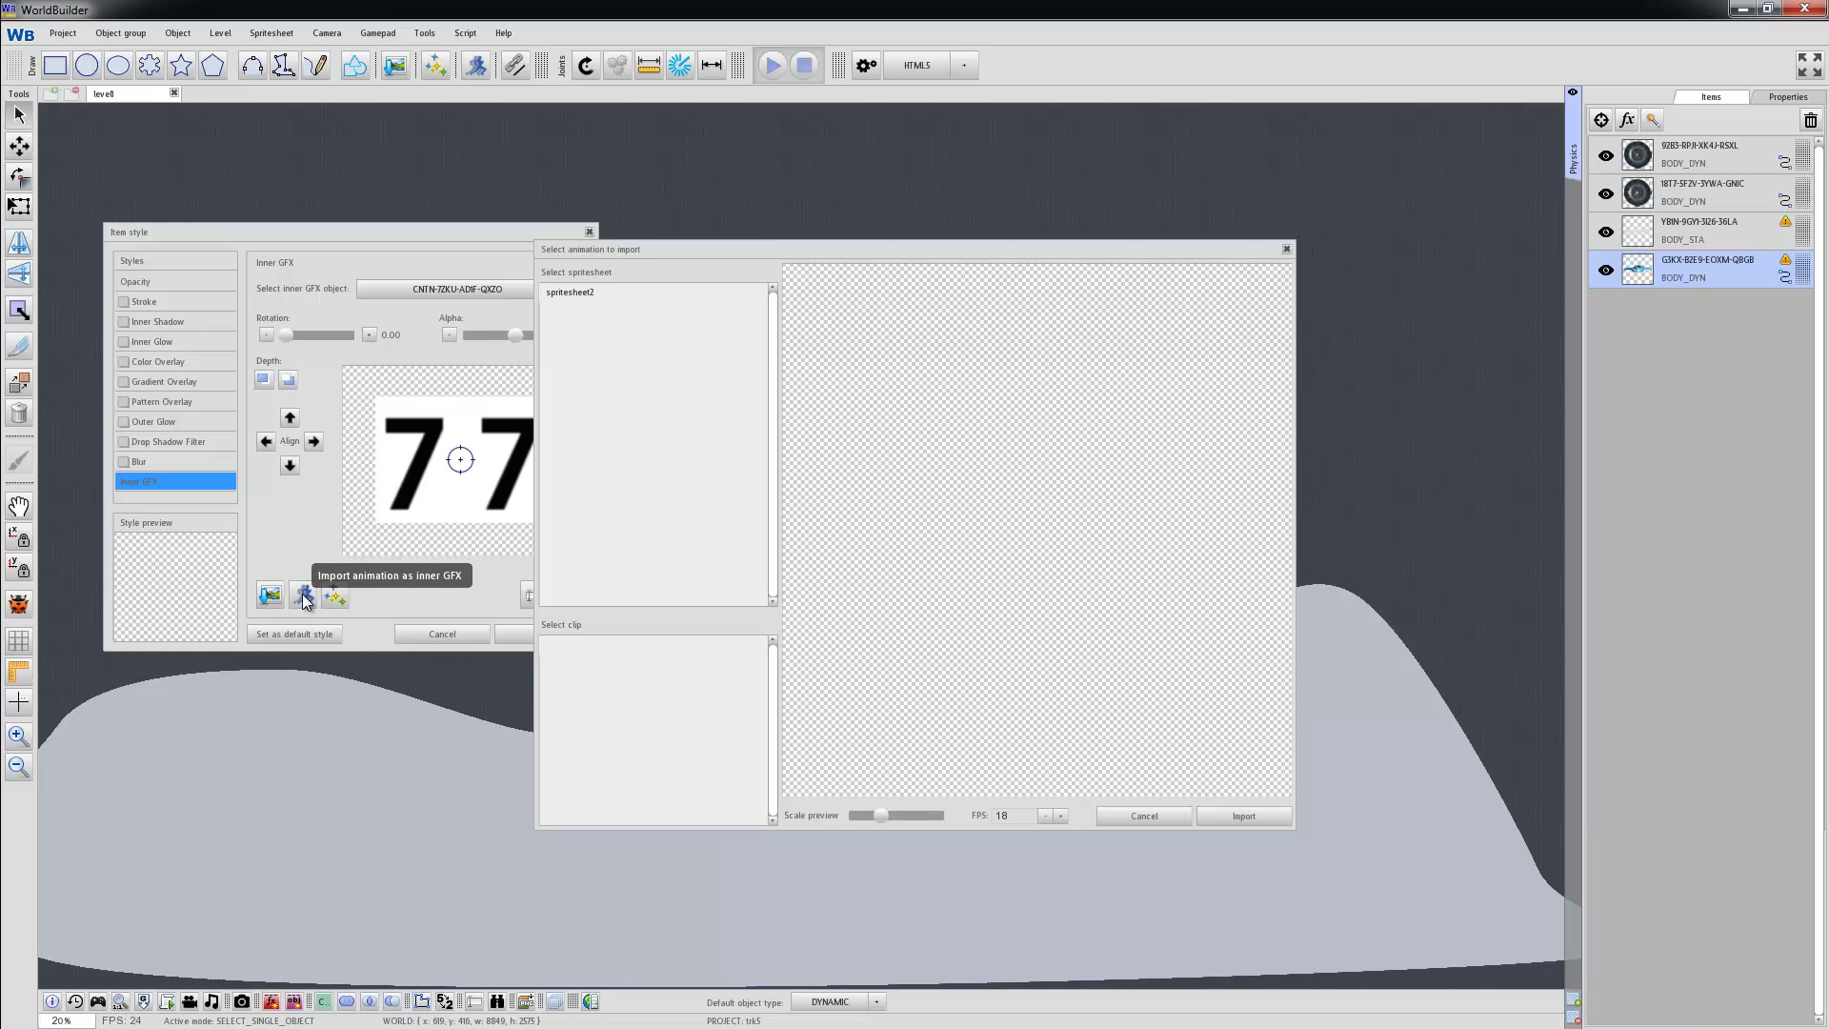
left_click(594, 292)
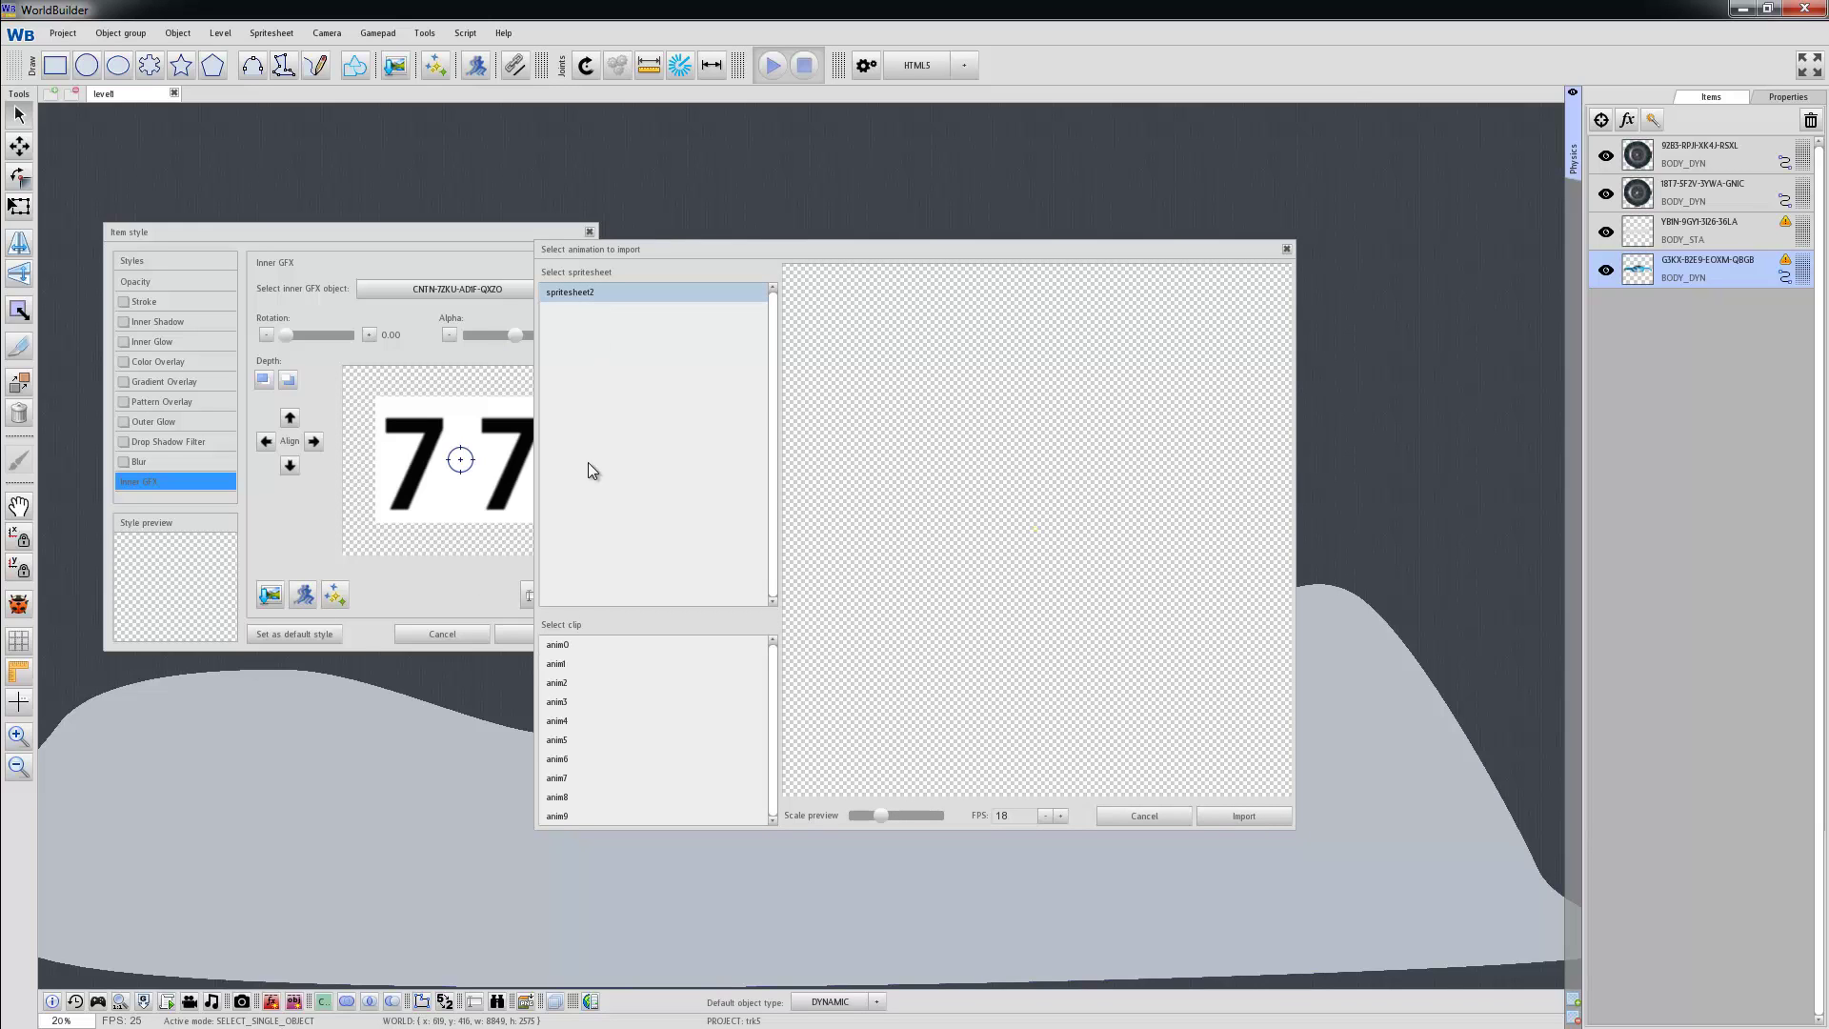
left_click(577, 660)
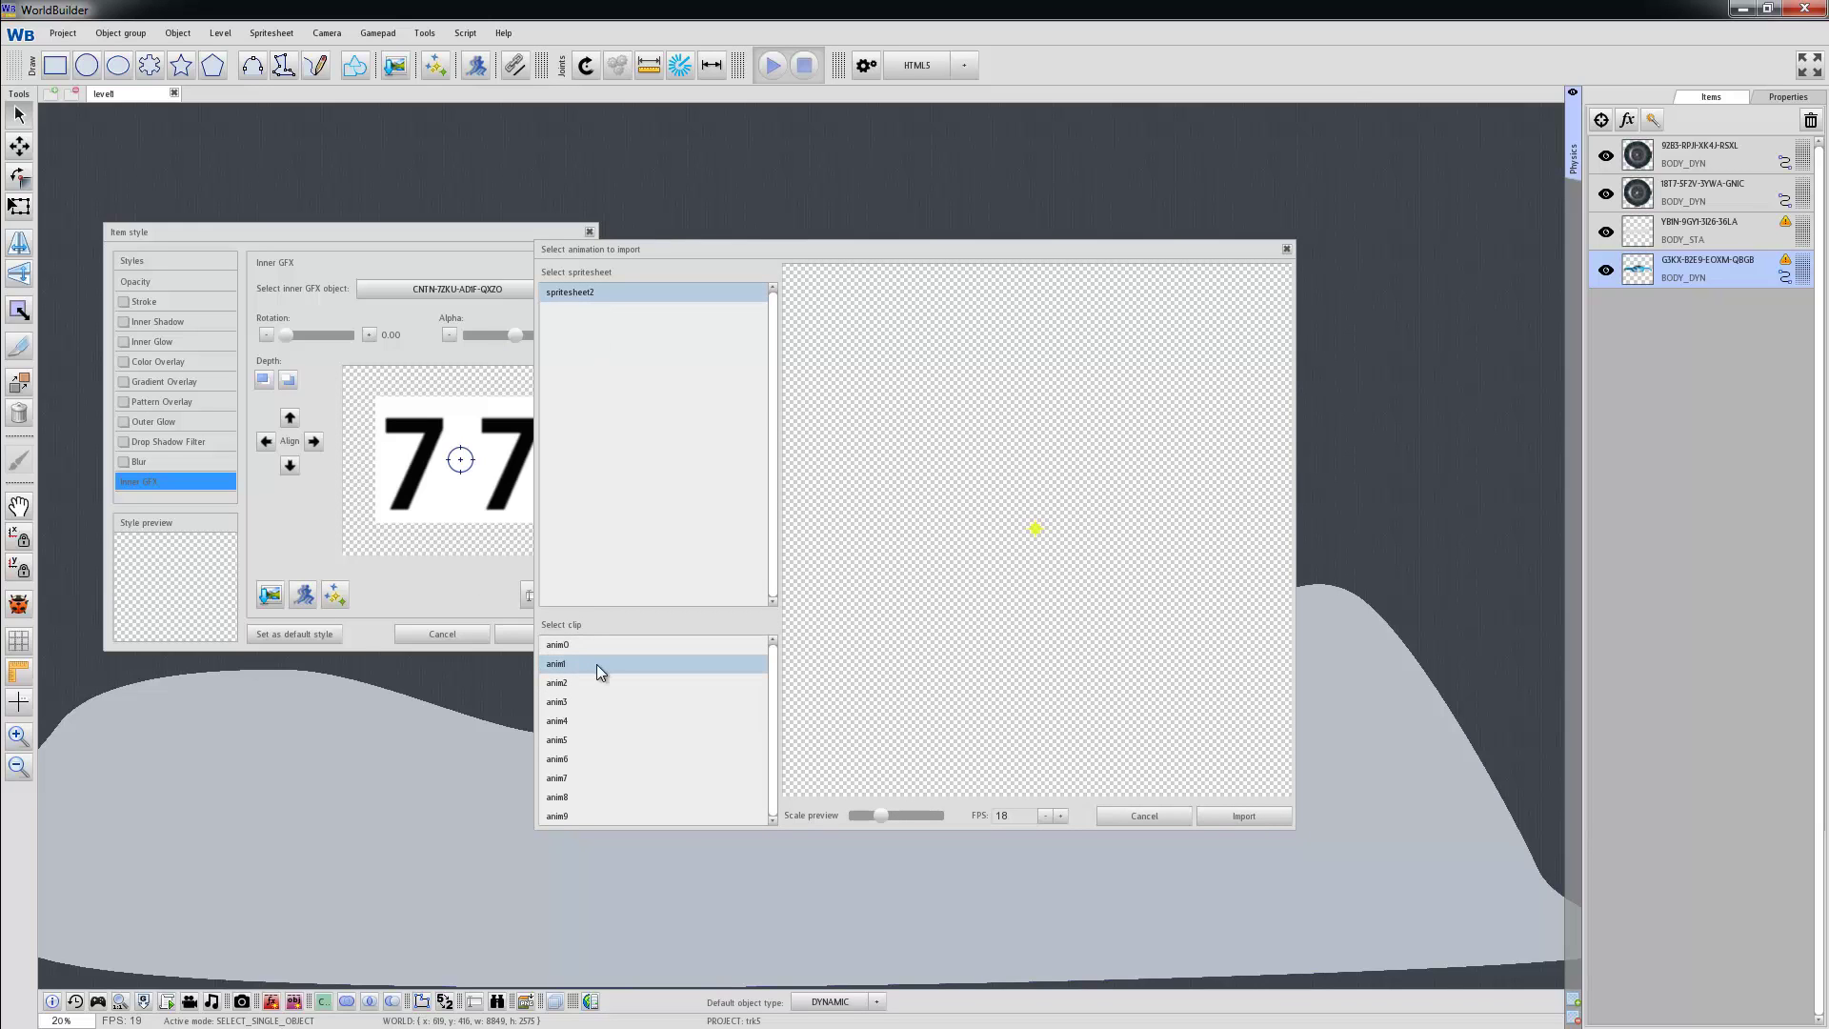
left_click(1231, 817)
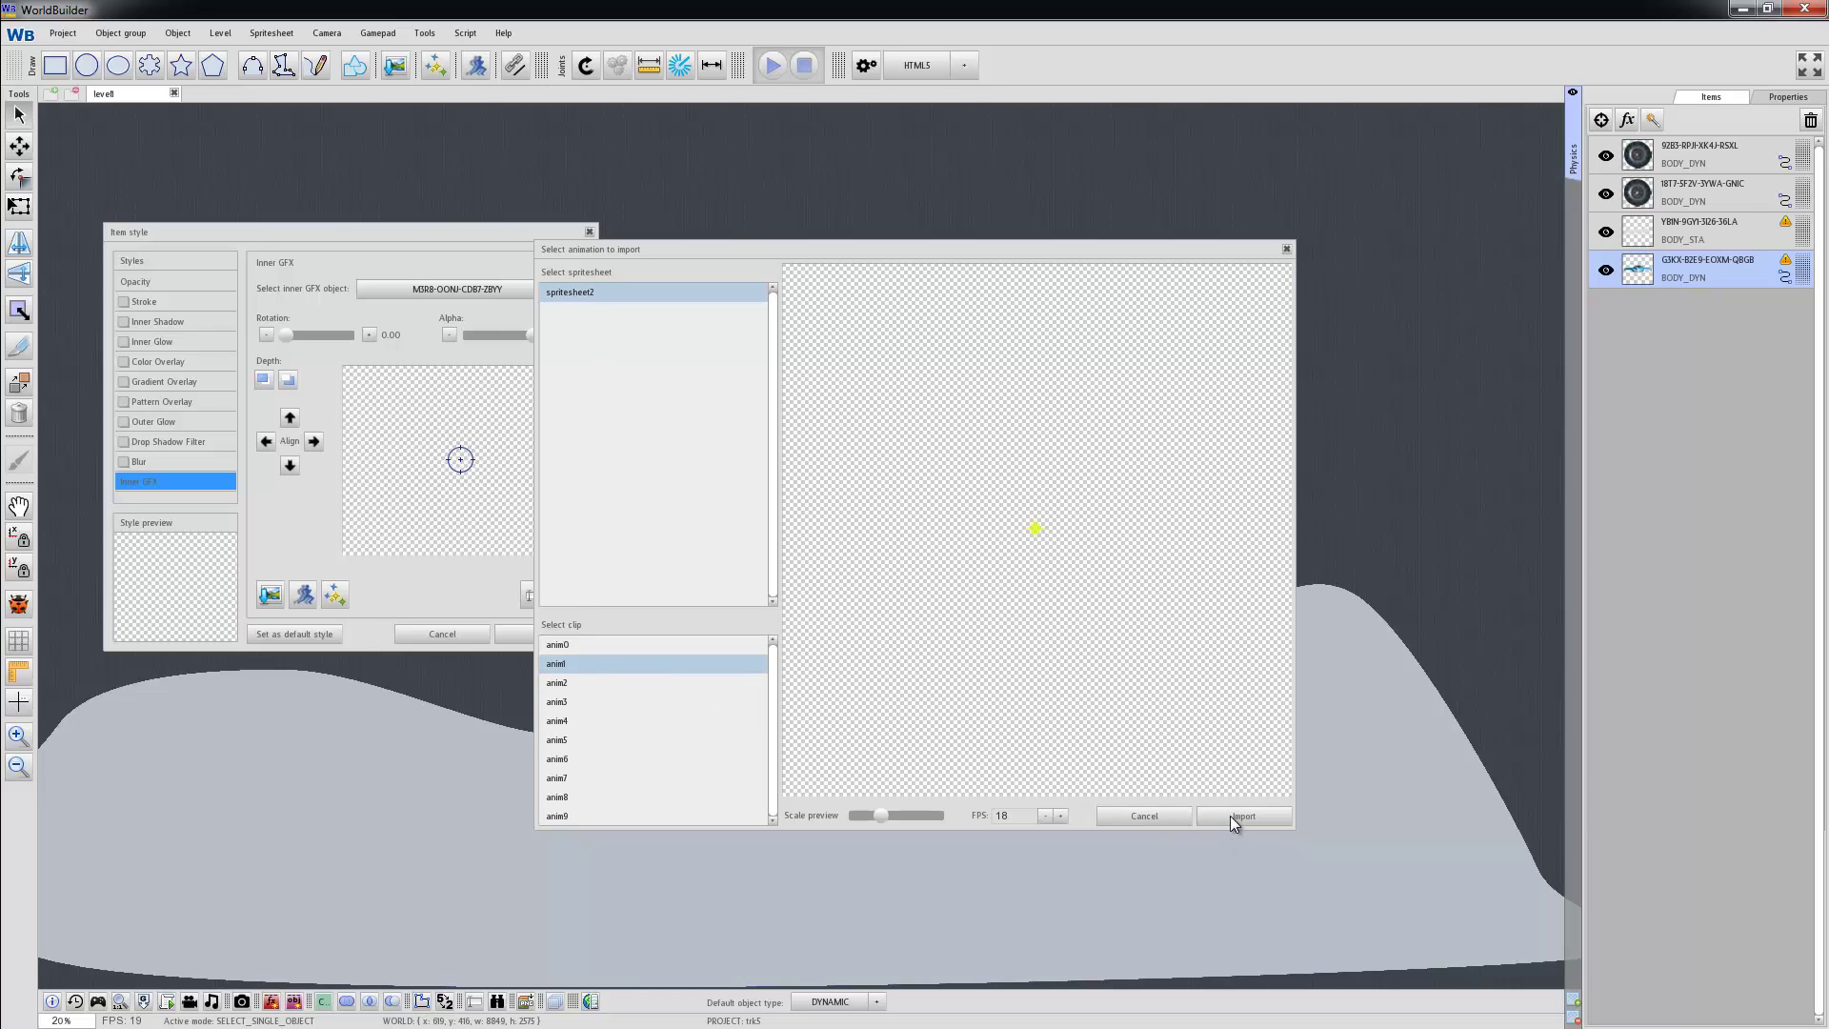
left_click(1144, 815)
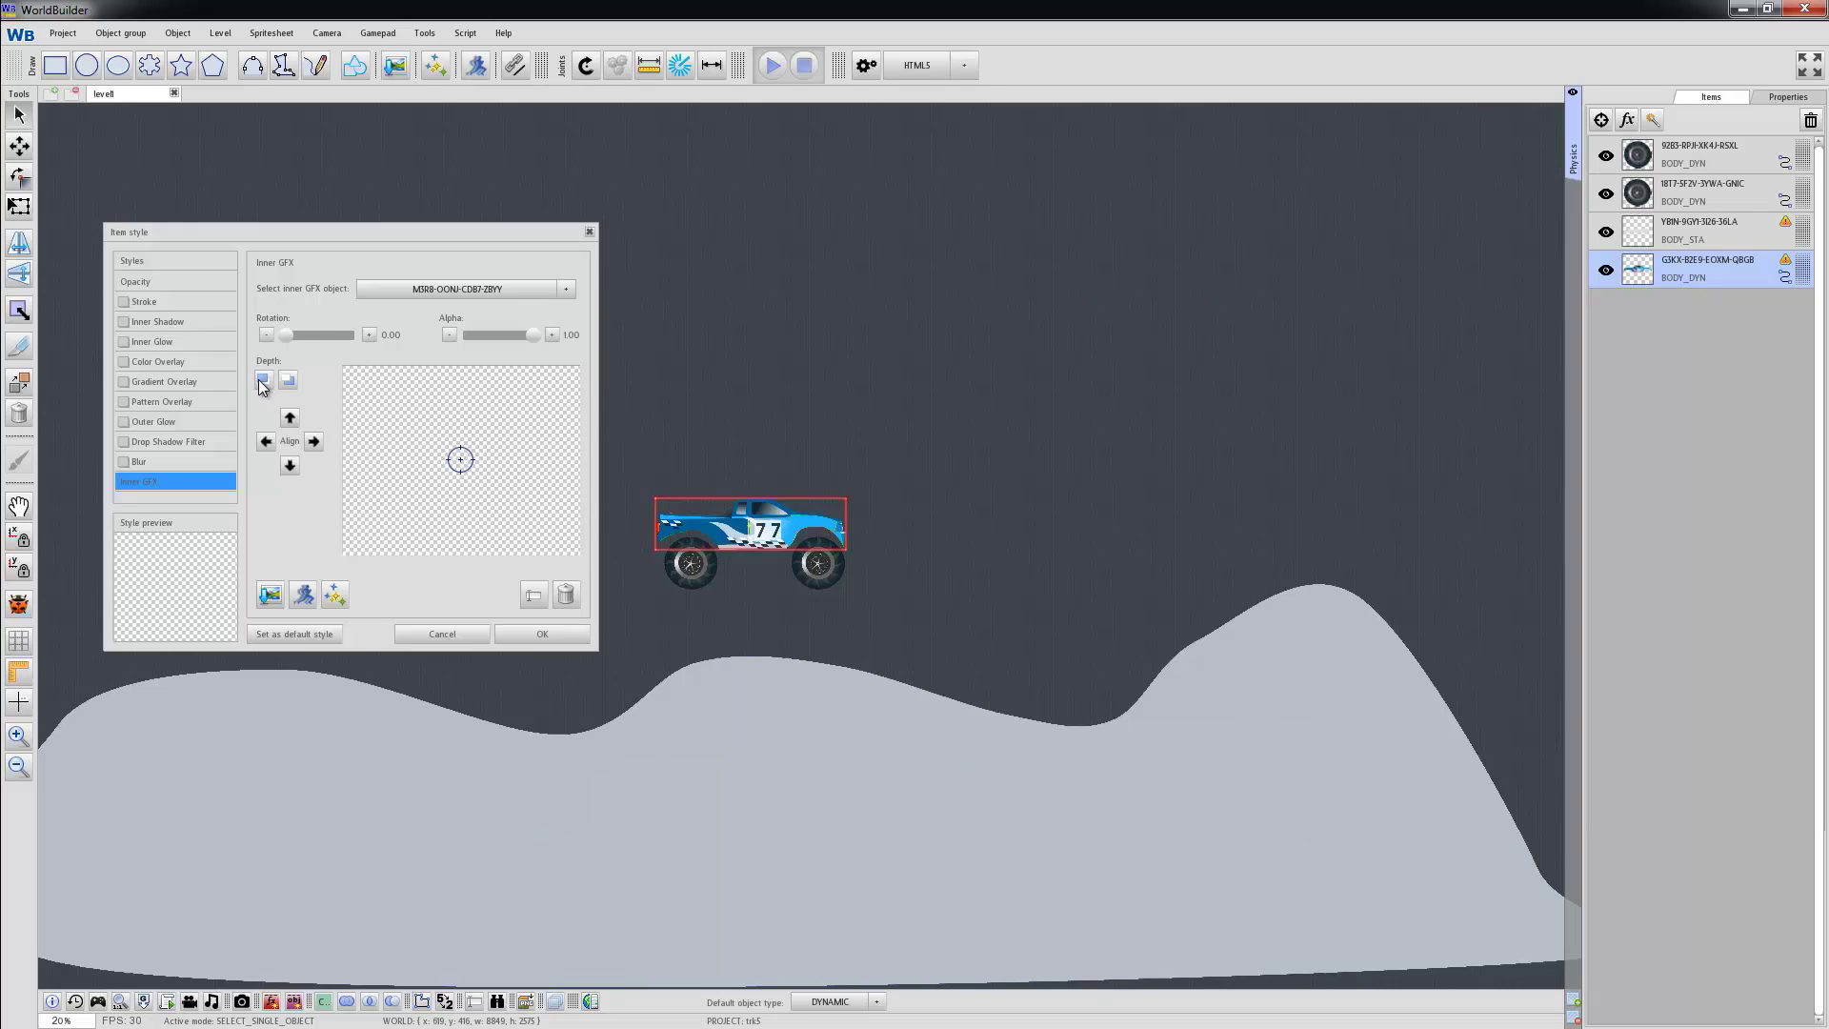
left_click_drag(461, 461, 483, 460)
Reopen and cancel the animation import, then return the inner graphic's alignment to centre
left_click(306, 595)
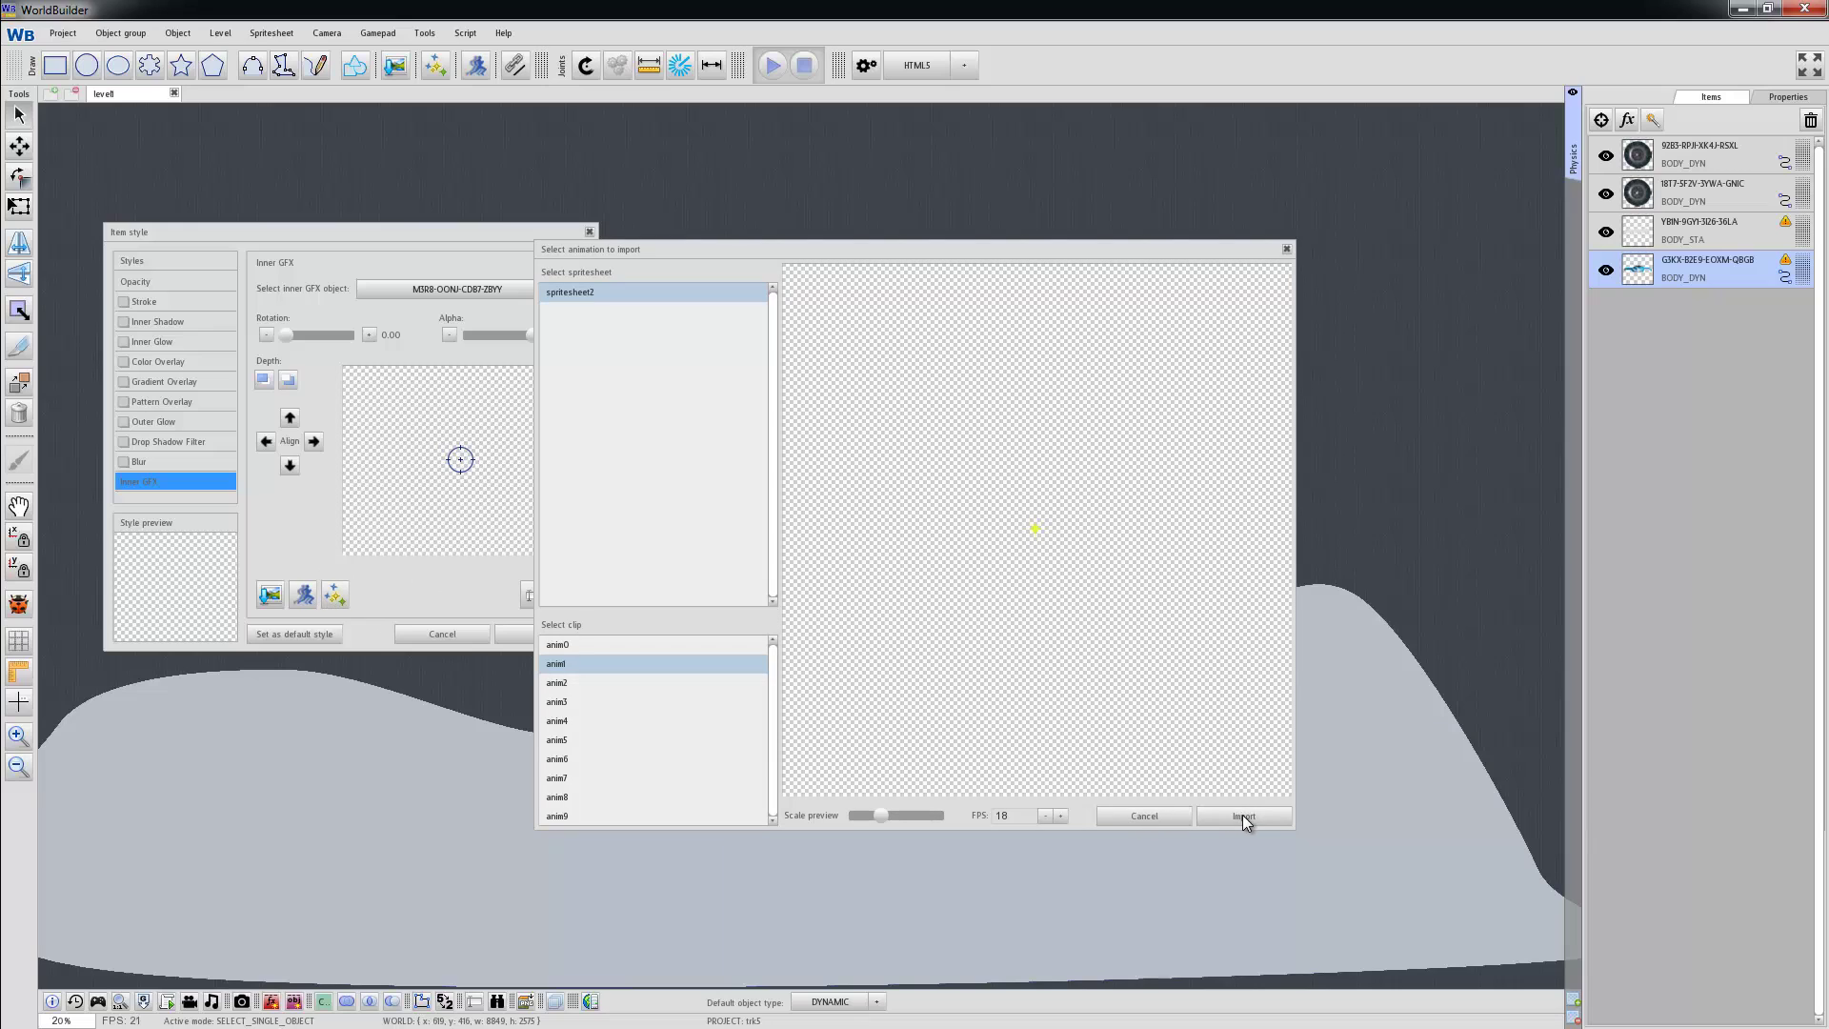
left_click(1158, 817)
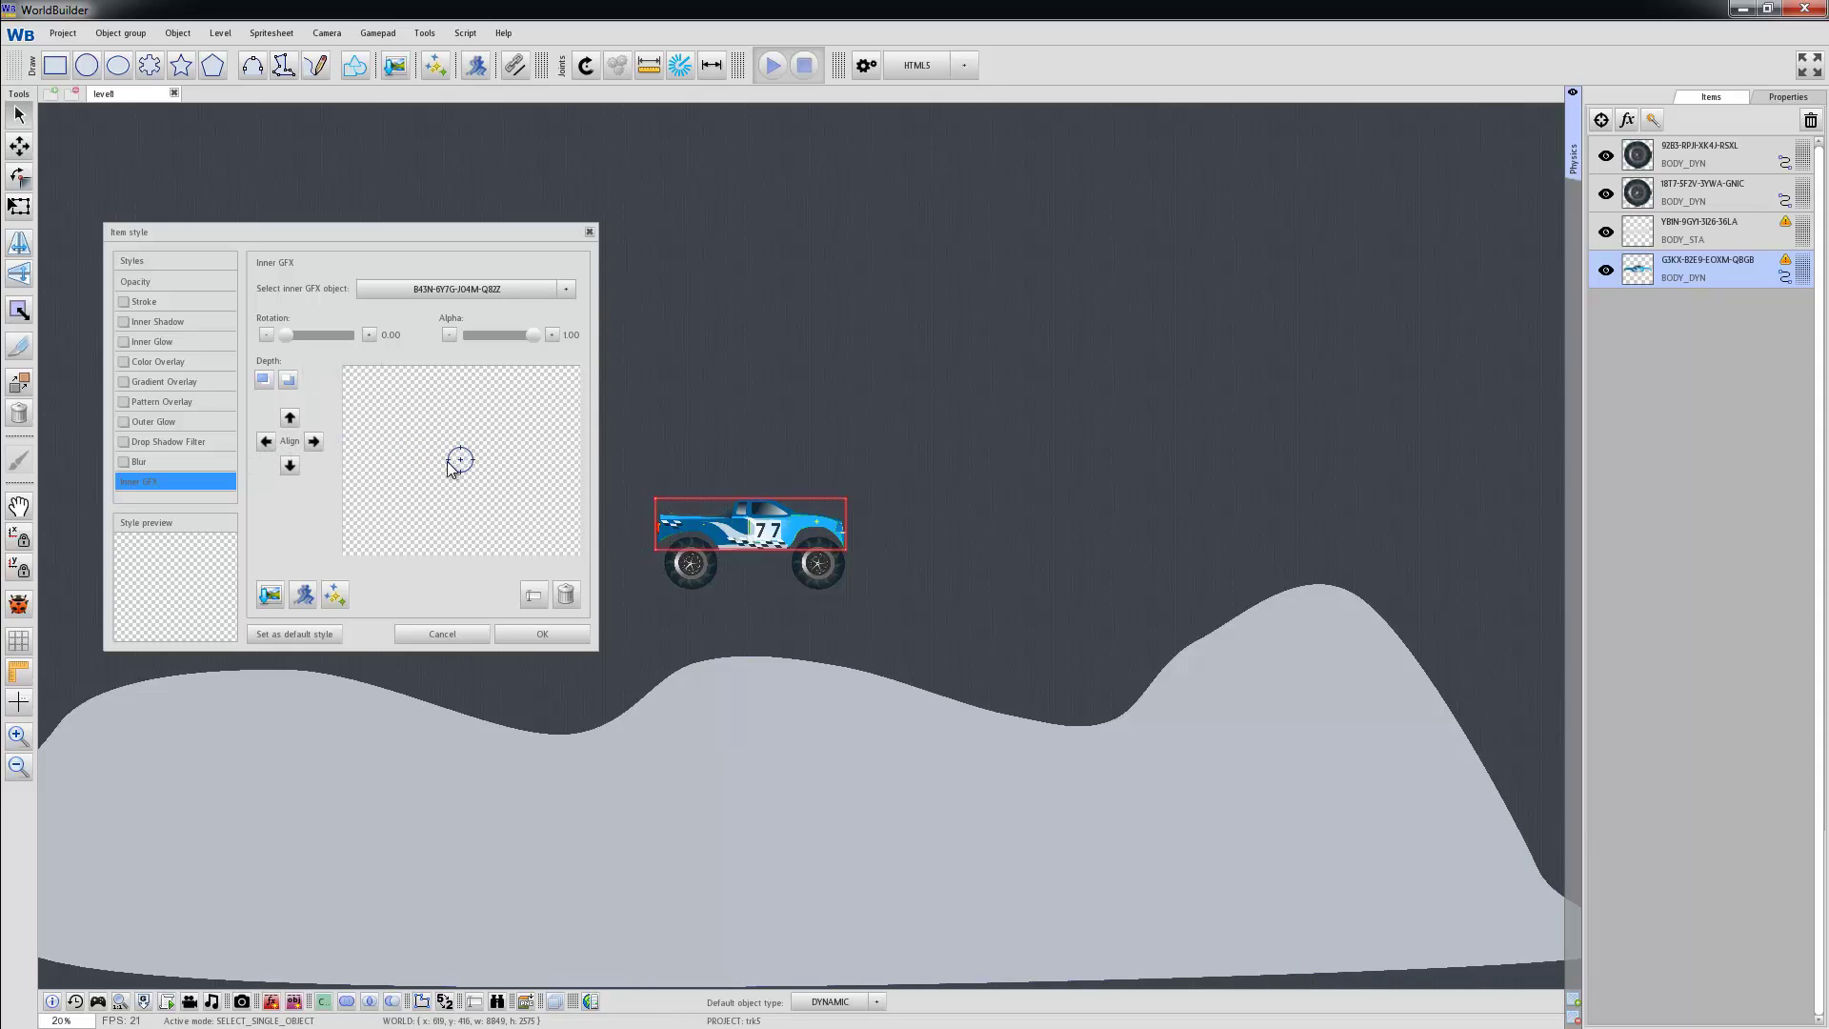
left_click_drag(456, 466, 398, 467)
Add Boil preset inner particles with 50 max particles and Gravity X at -703.10
left_click(335, 602)
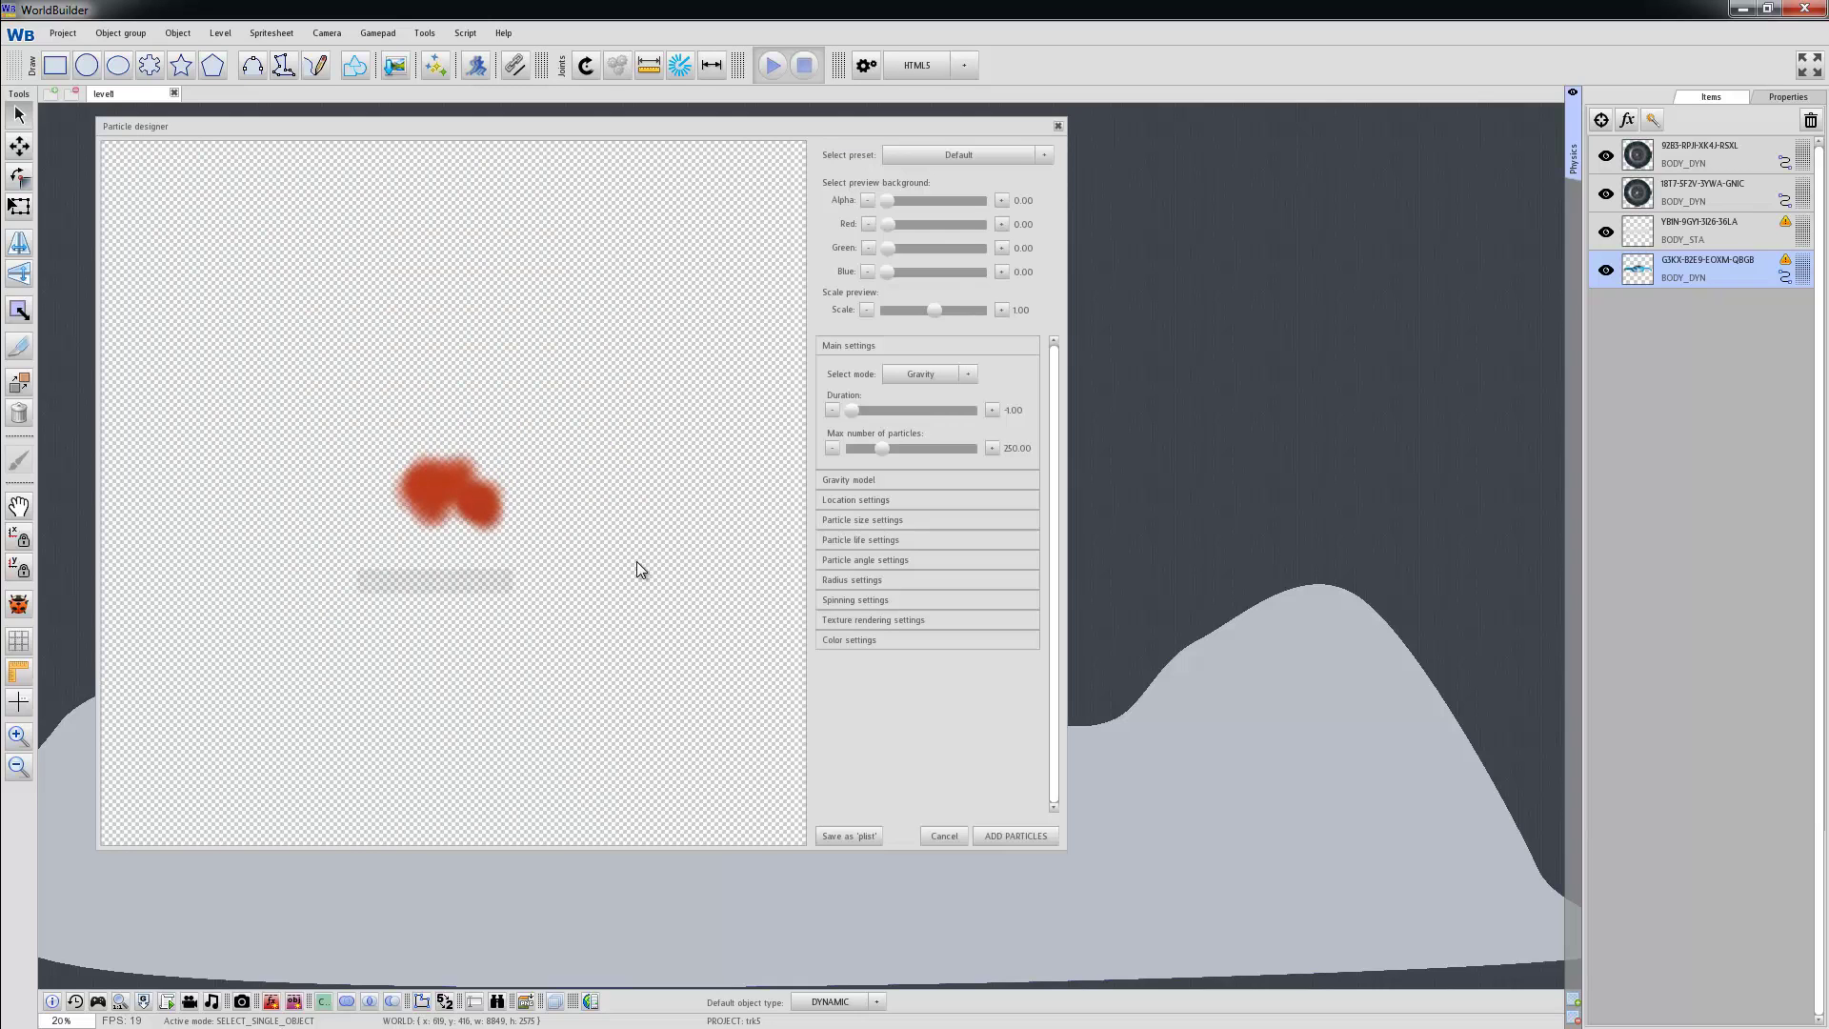
left_click(1023, 155)
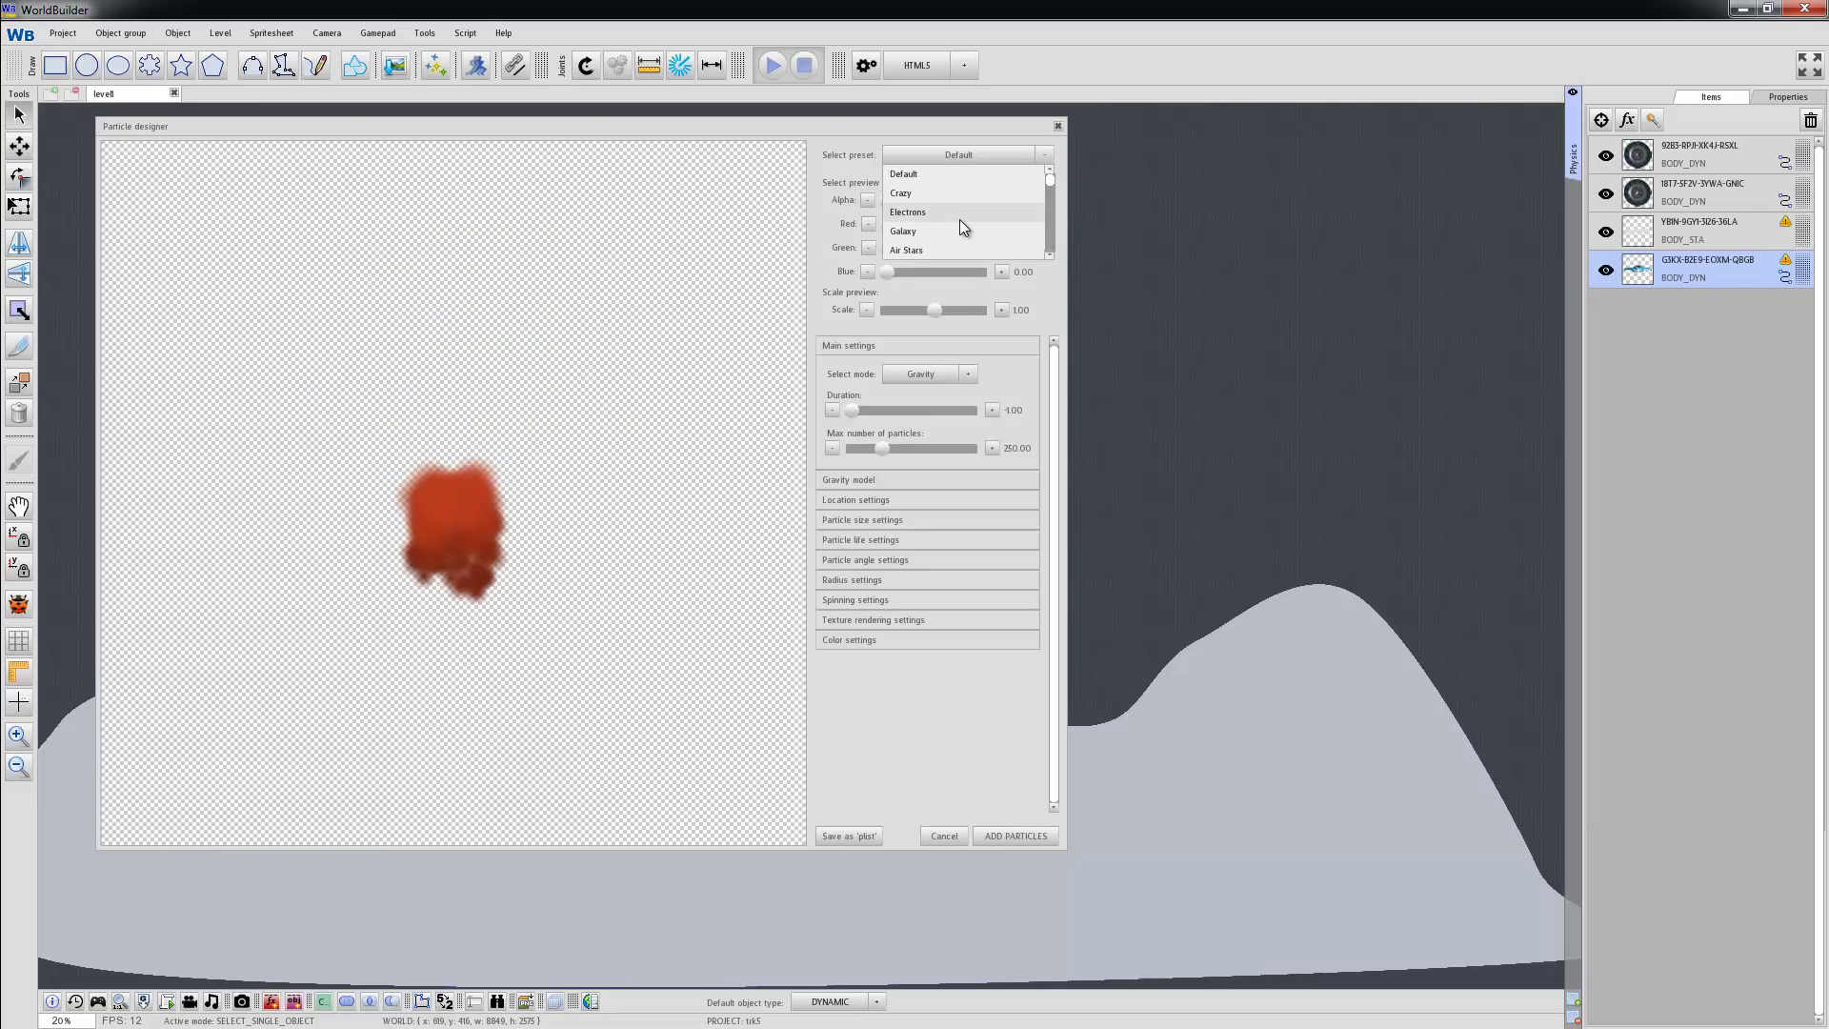
left_click(918, 230)
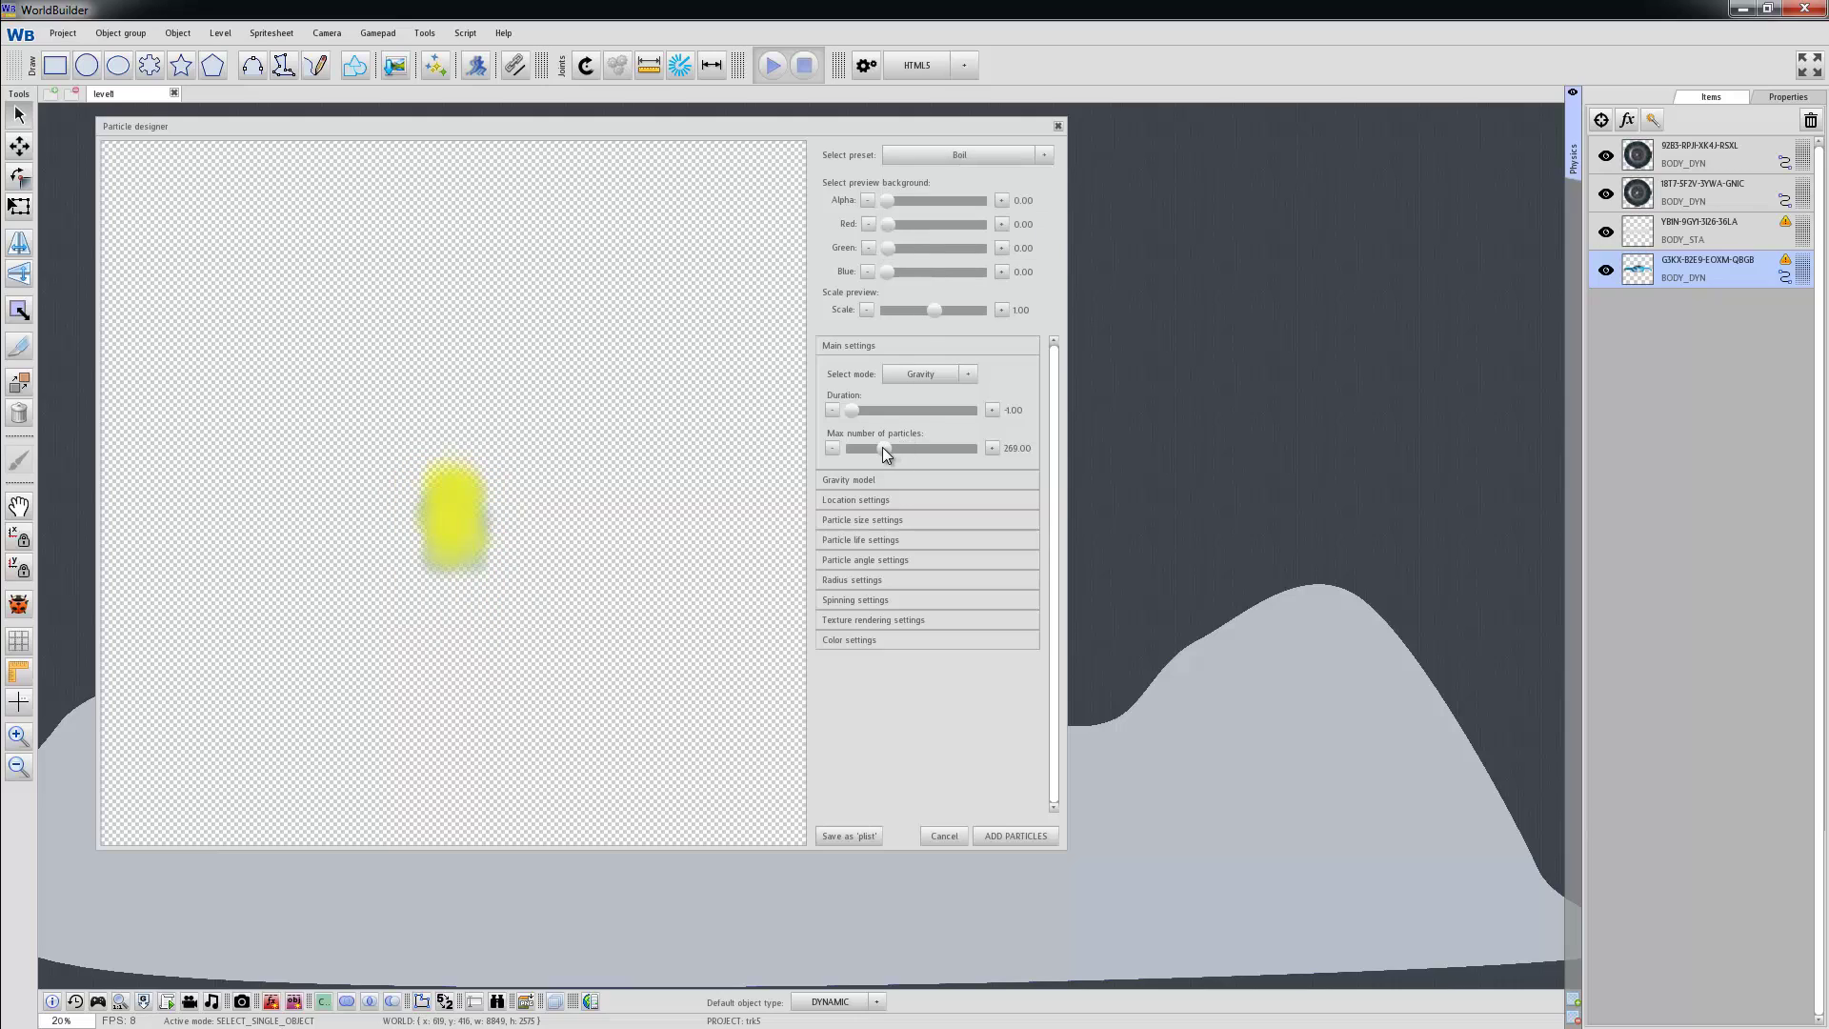
left_click_drag(883, 448, 857, 448)
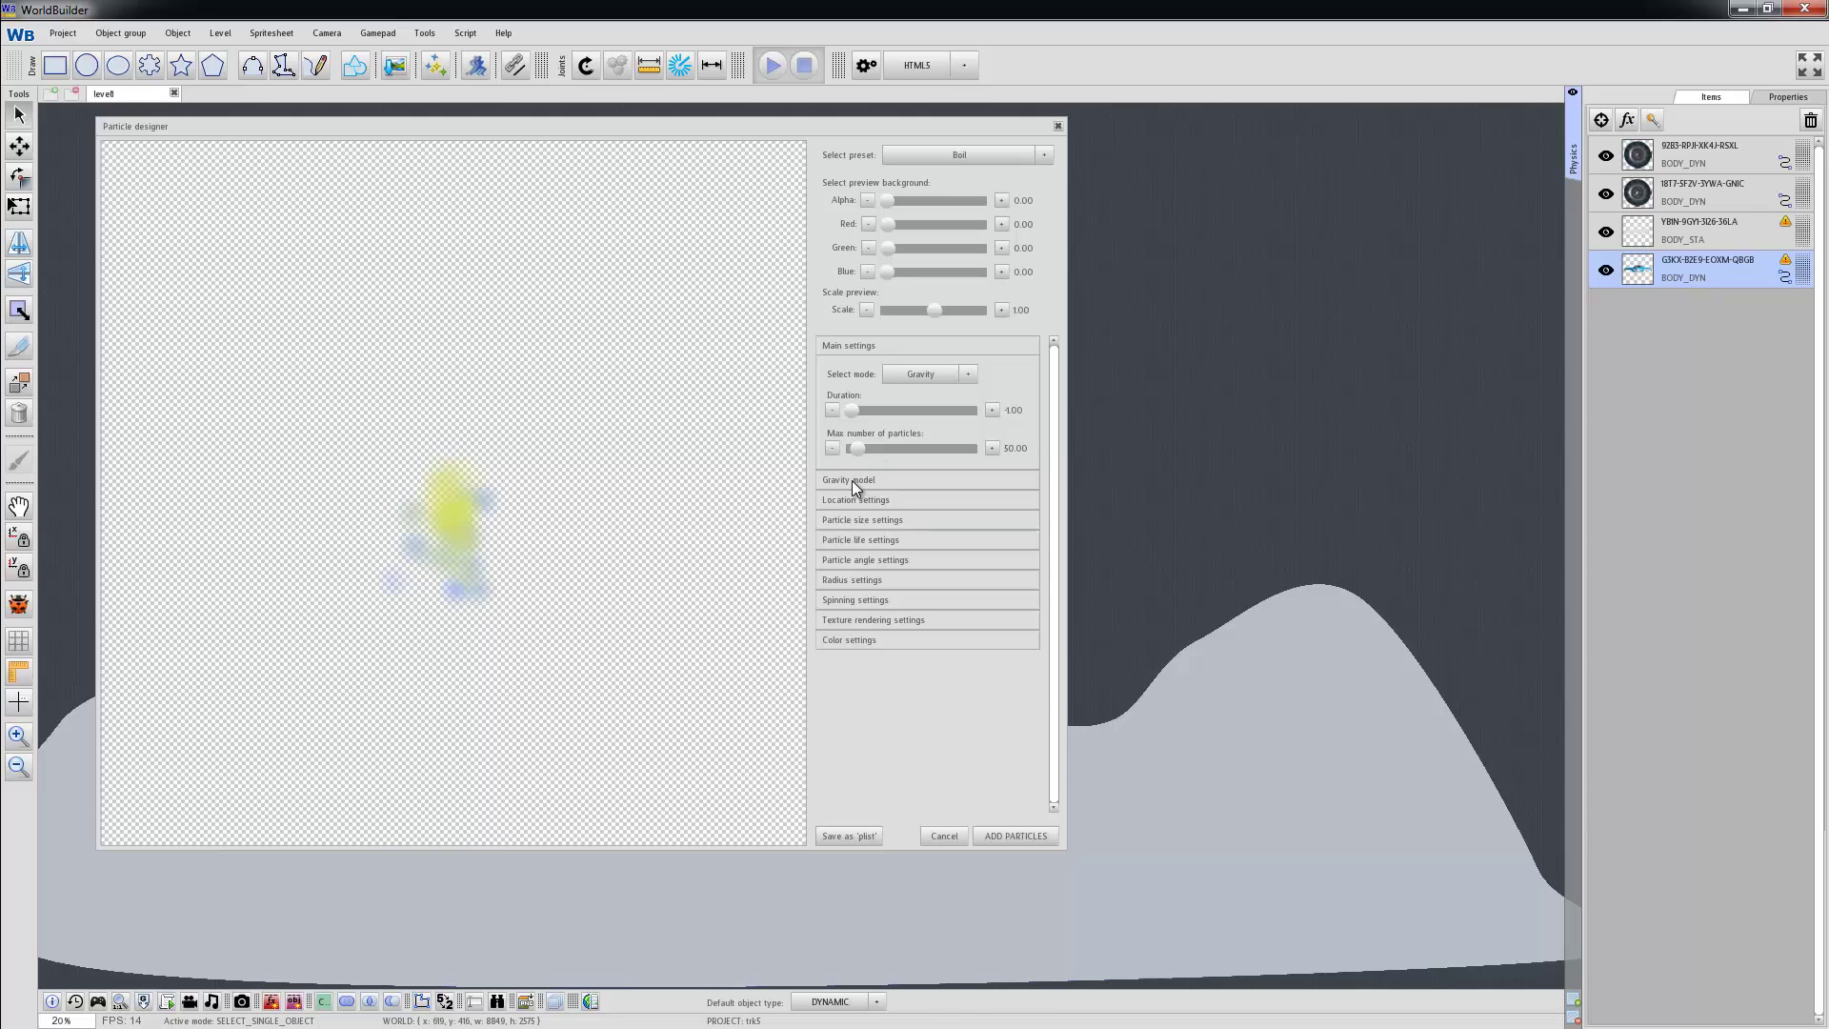
left_click(853, 479)
mouse_move(912, 404)
left_mouse_down()
mouse_move(870, 404)
mouse_move(887, 439)
left_mouse_up()
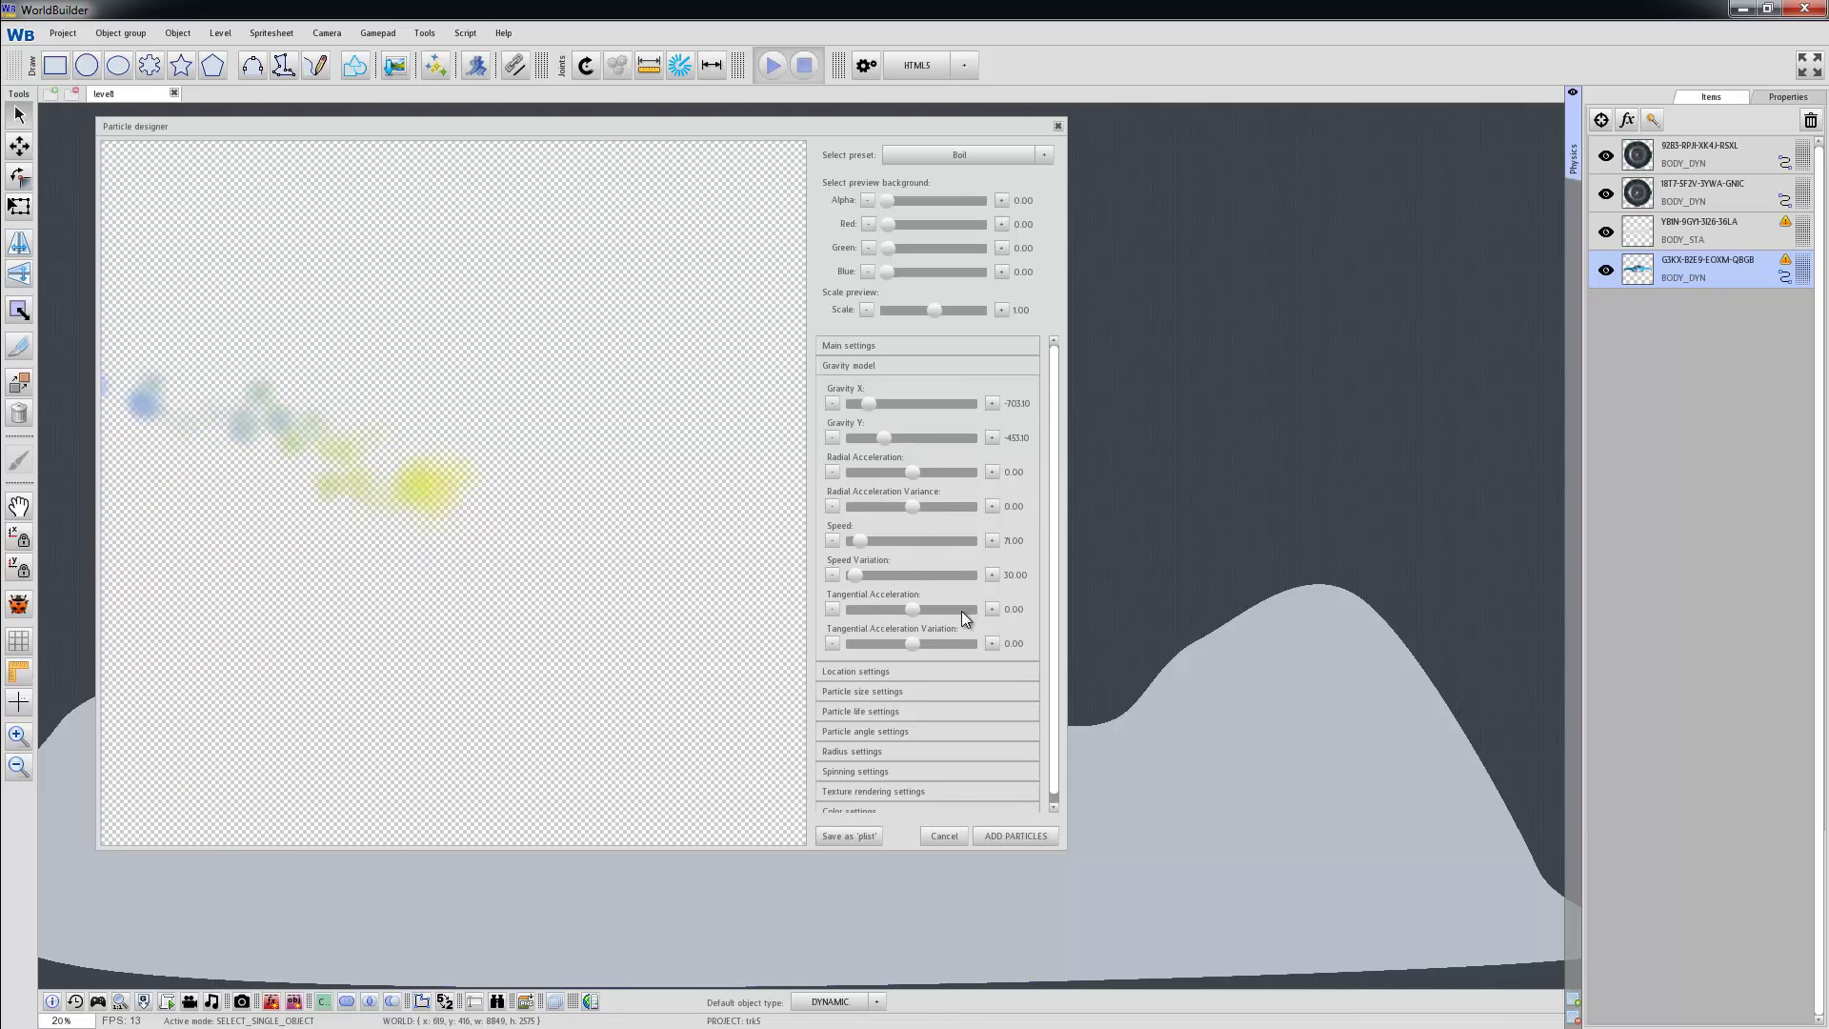
scroll(963, 610, "down", 1)
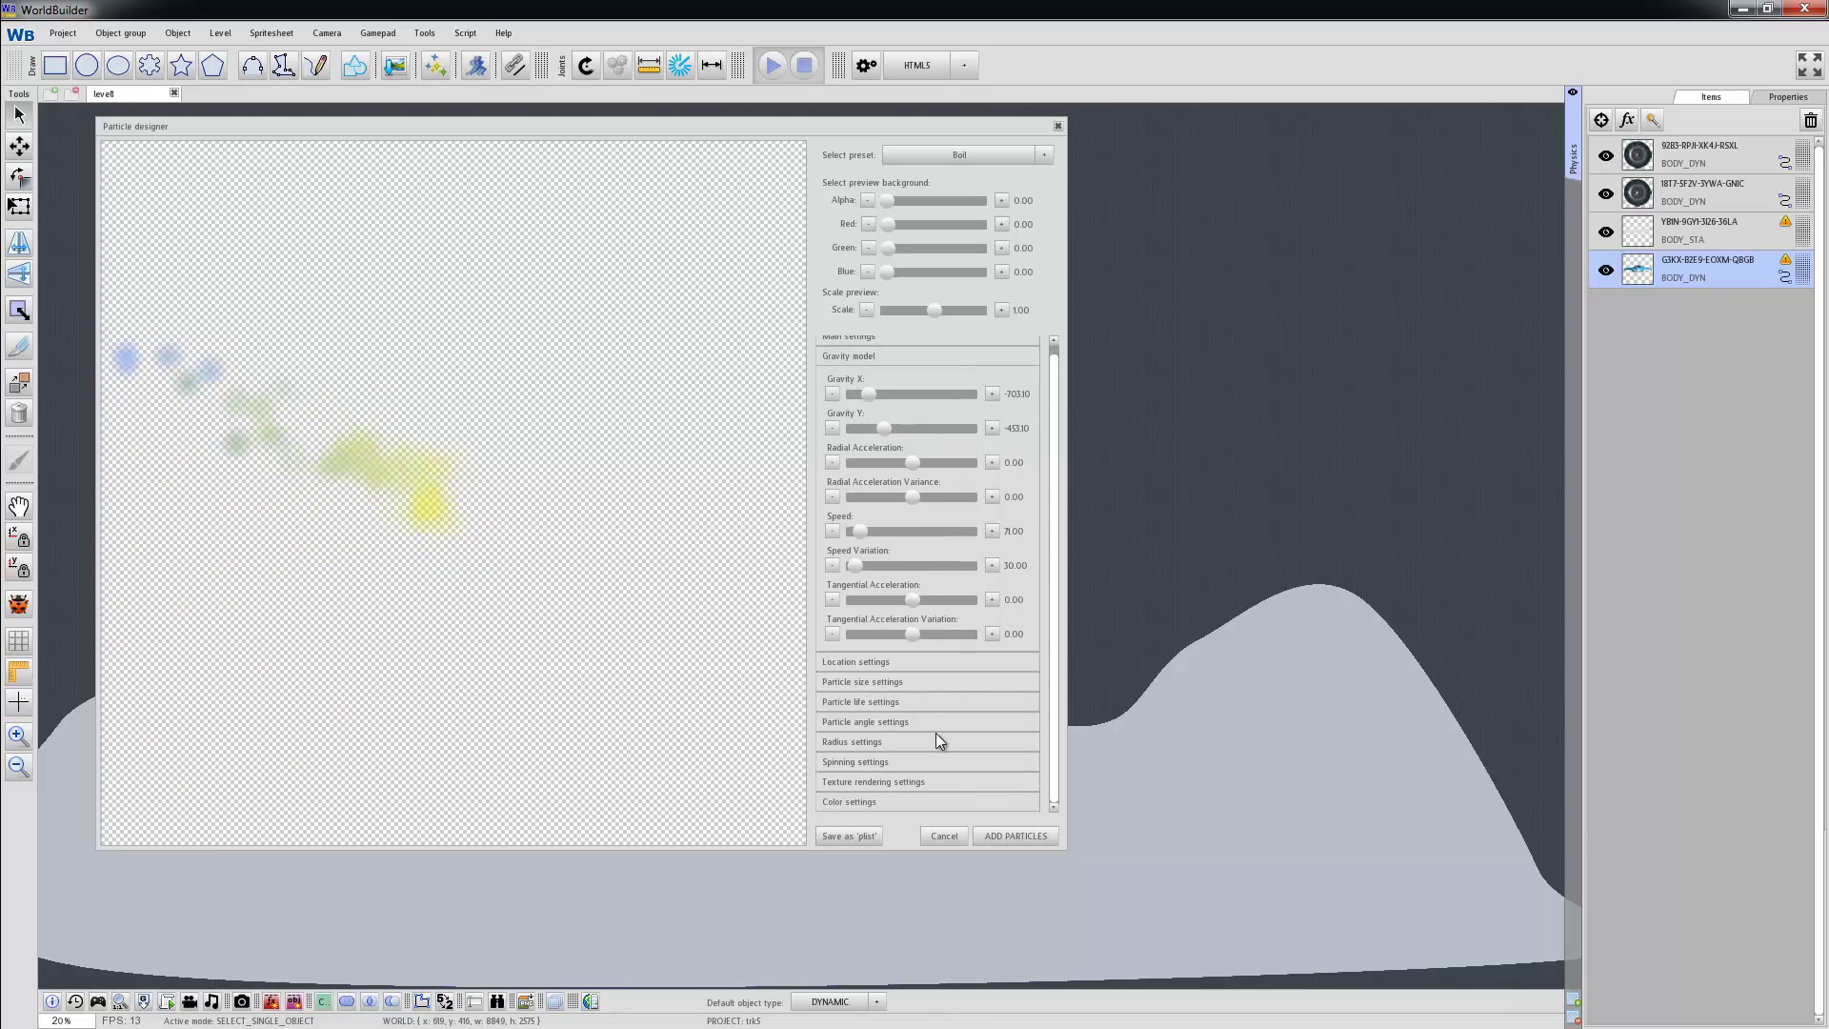
Set the start and end Red, Green and Blue colours to 0, then add the particles
left_click(885, 796)
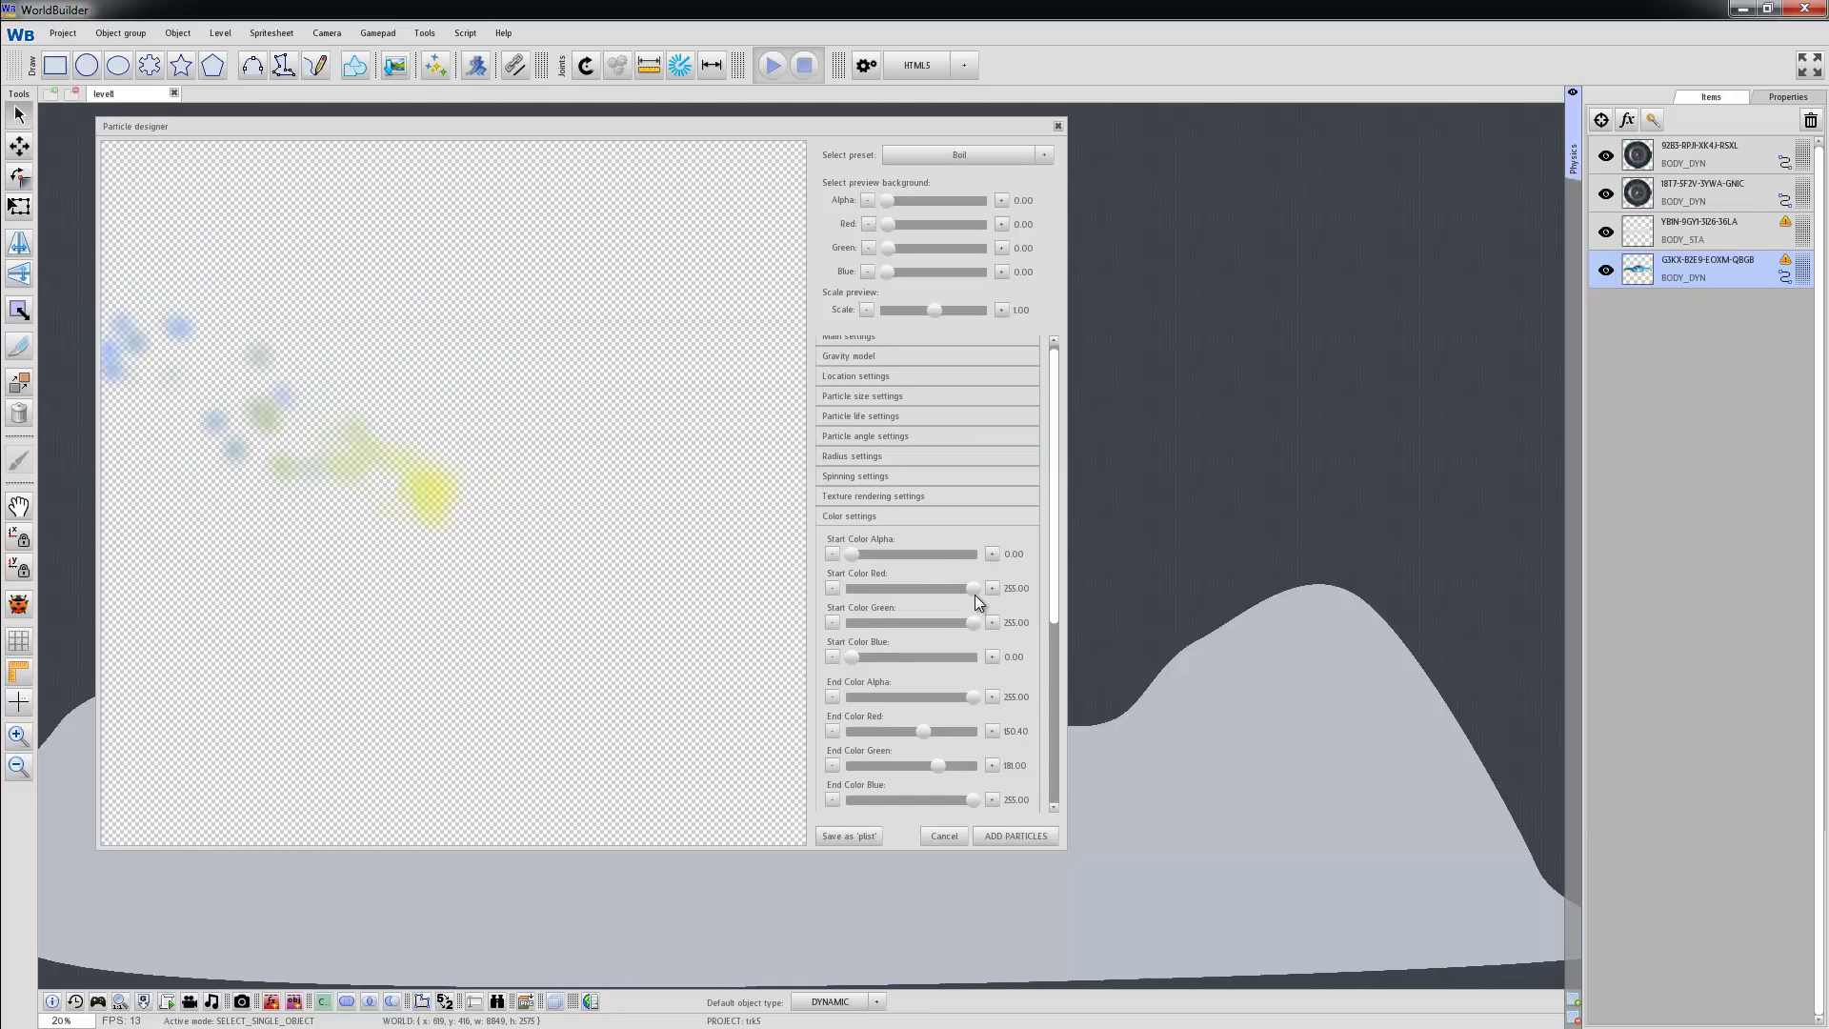
left_click_drag(974, 587, 851, 587)
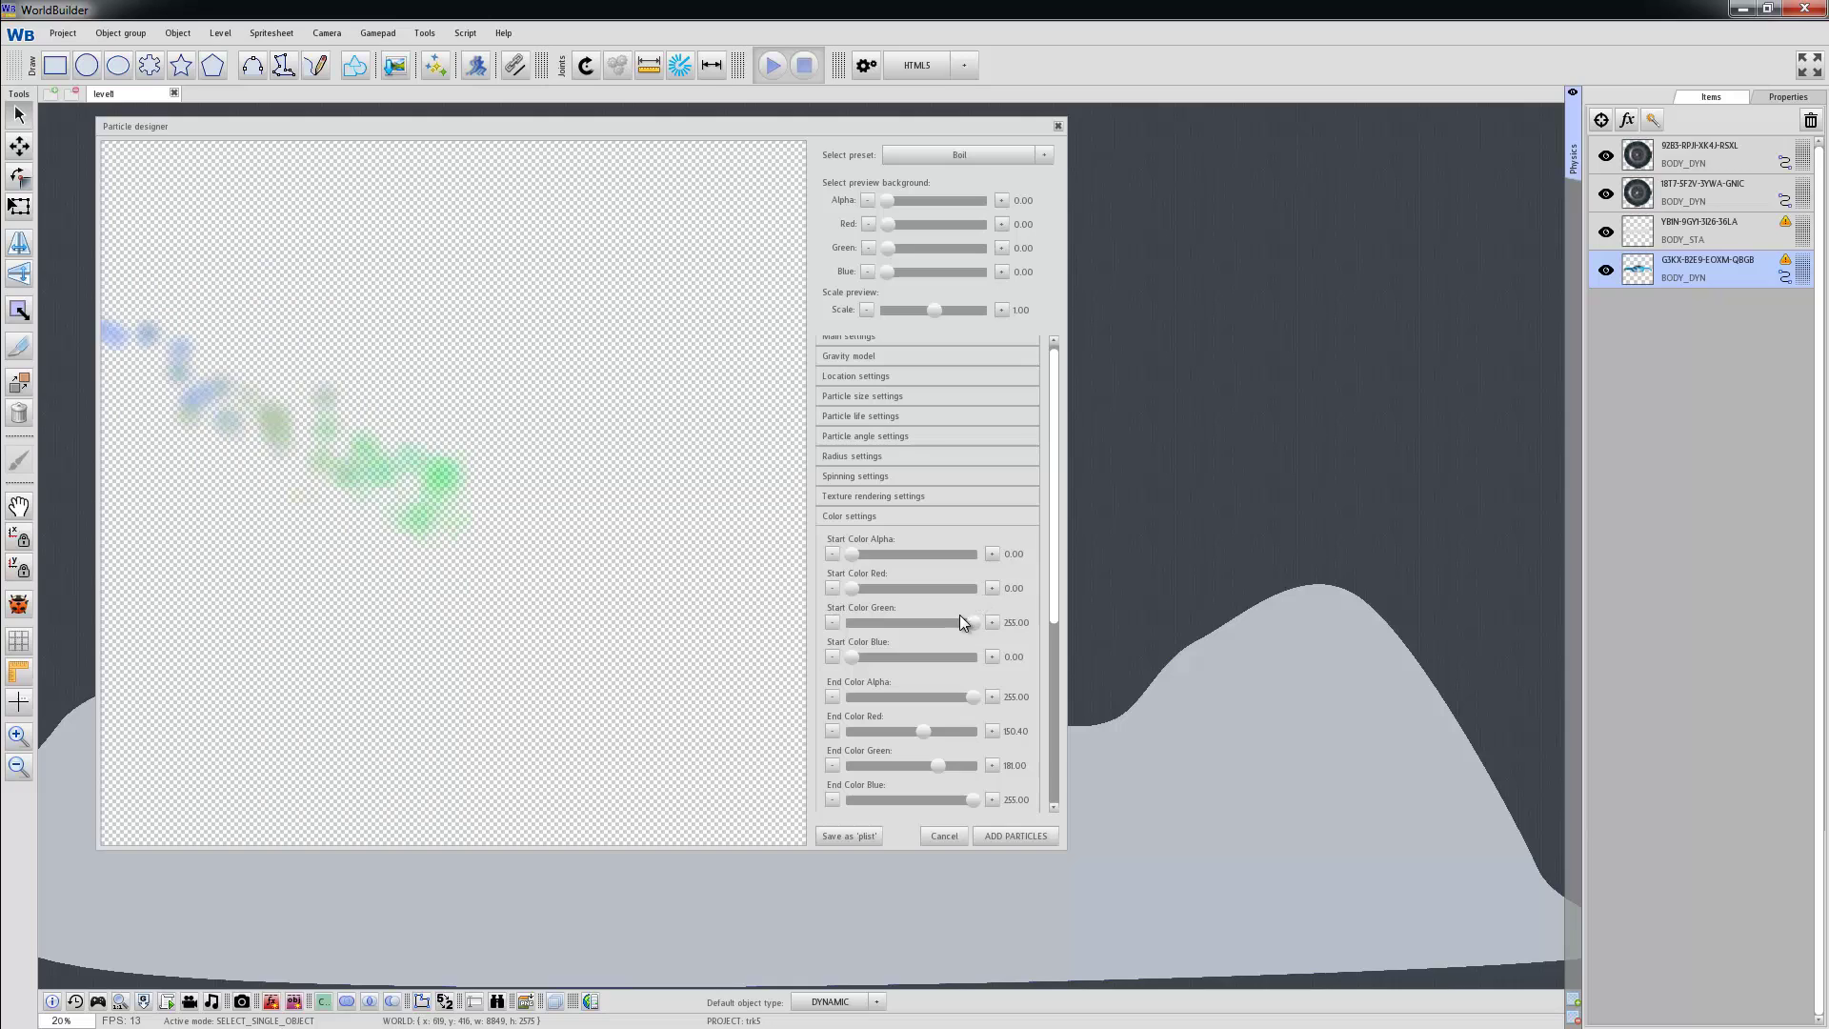
left_click_drag(973, 623, 836, 621)
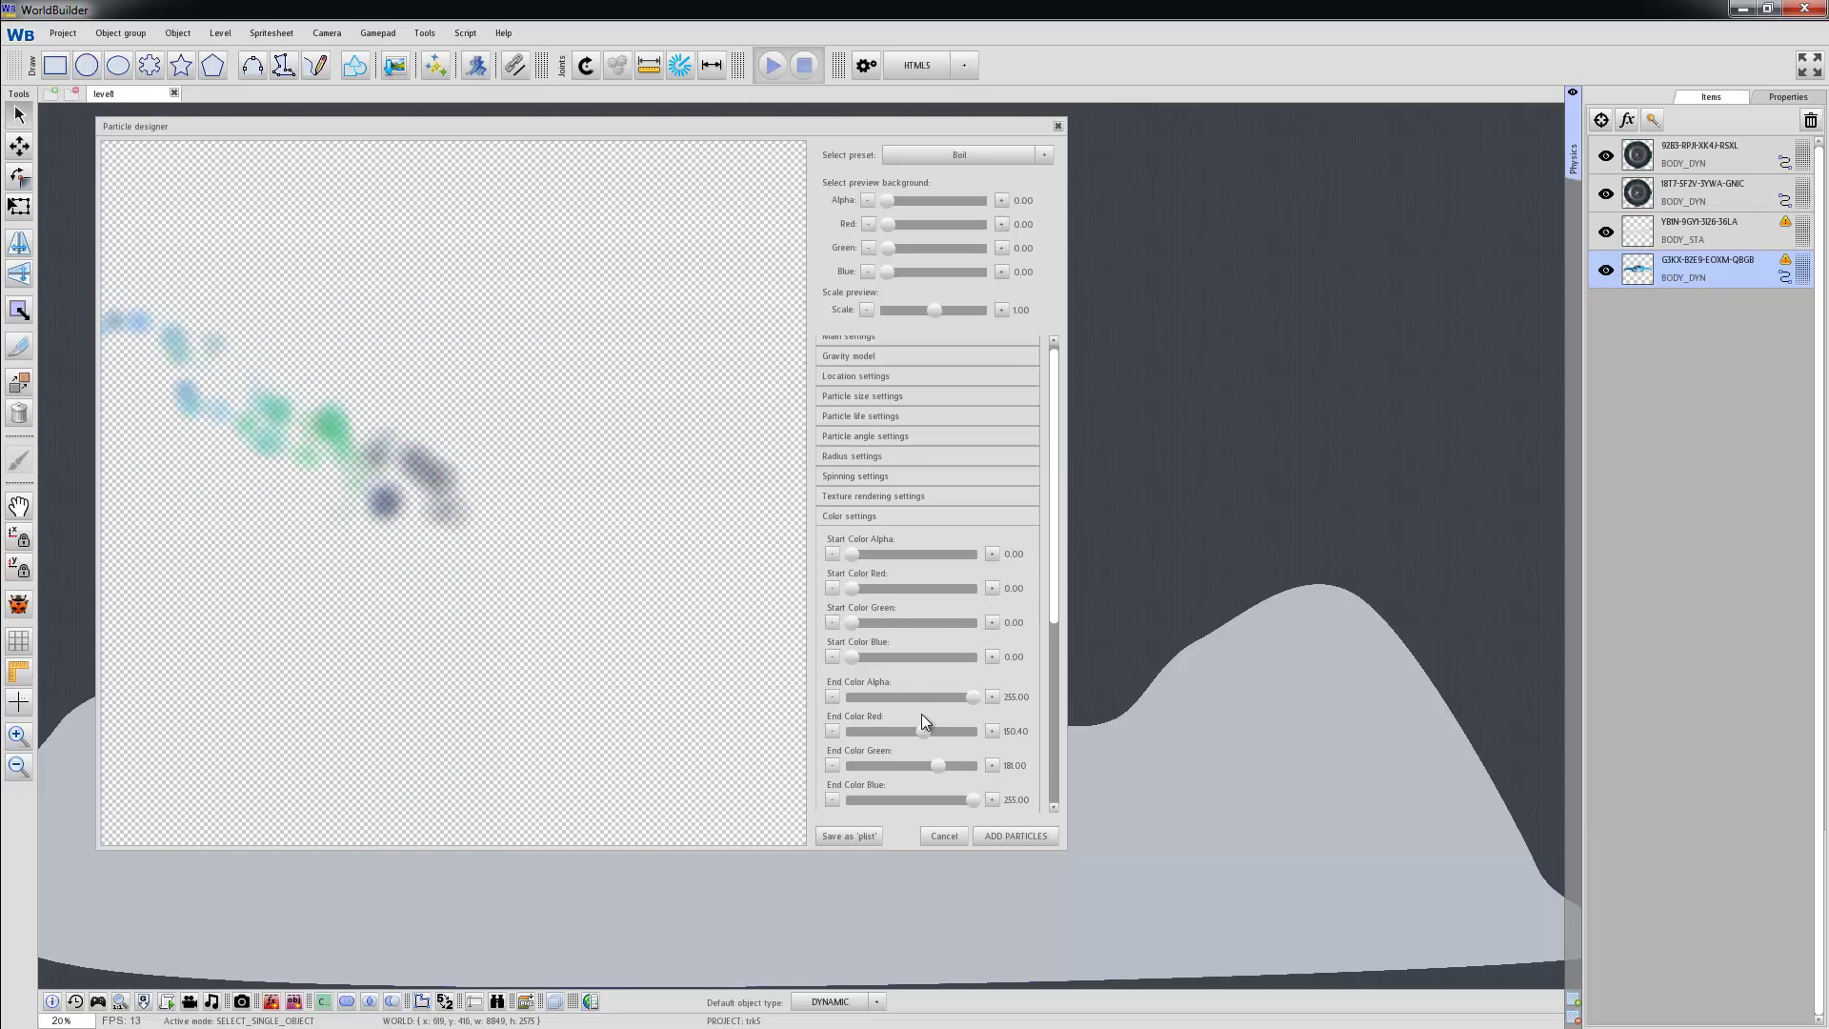
mouse_move(923, 731)
left_mouse_down()
mouse_move(850, 730)
mouse_move(850, 765)
left_mouse_up()
left_click_drag(975, 800, 851, 801)
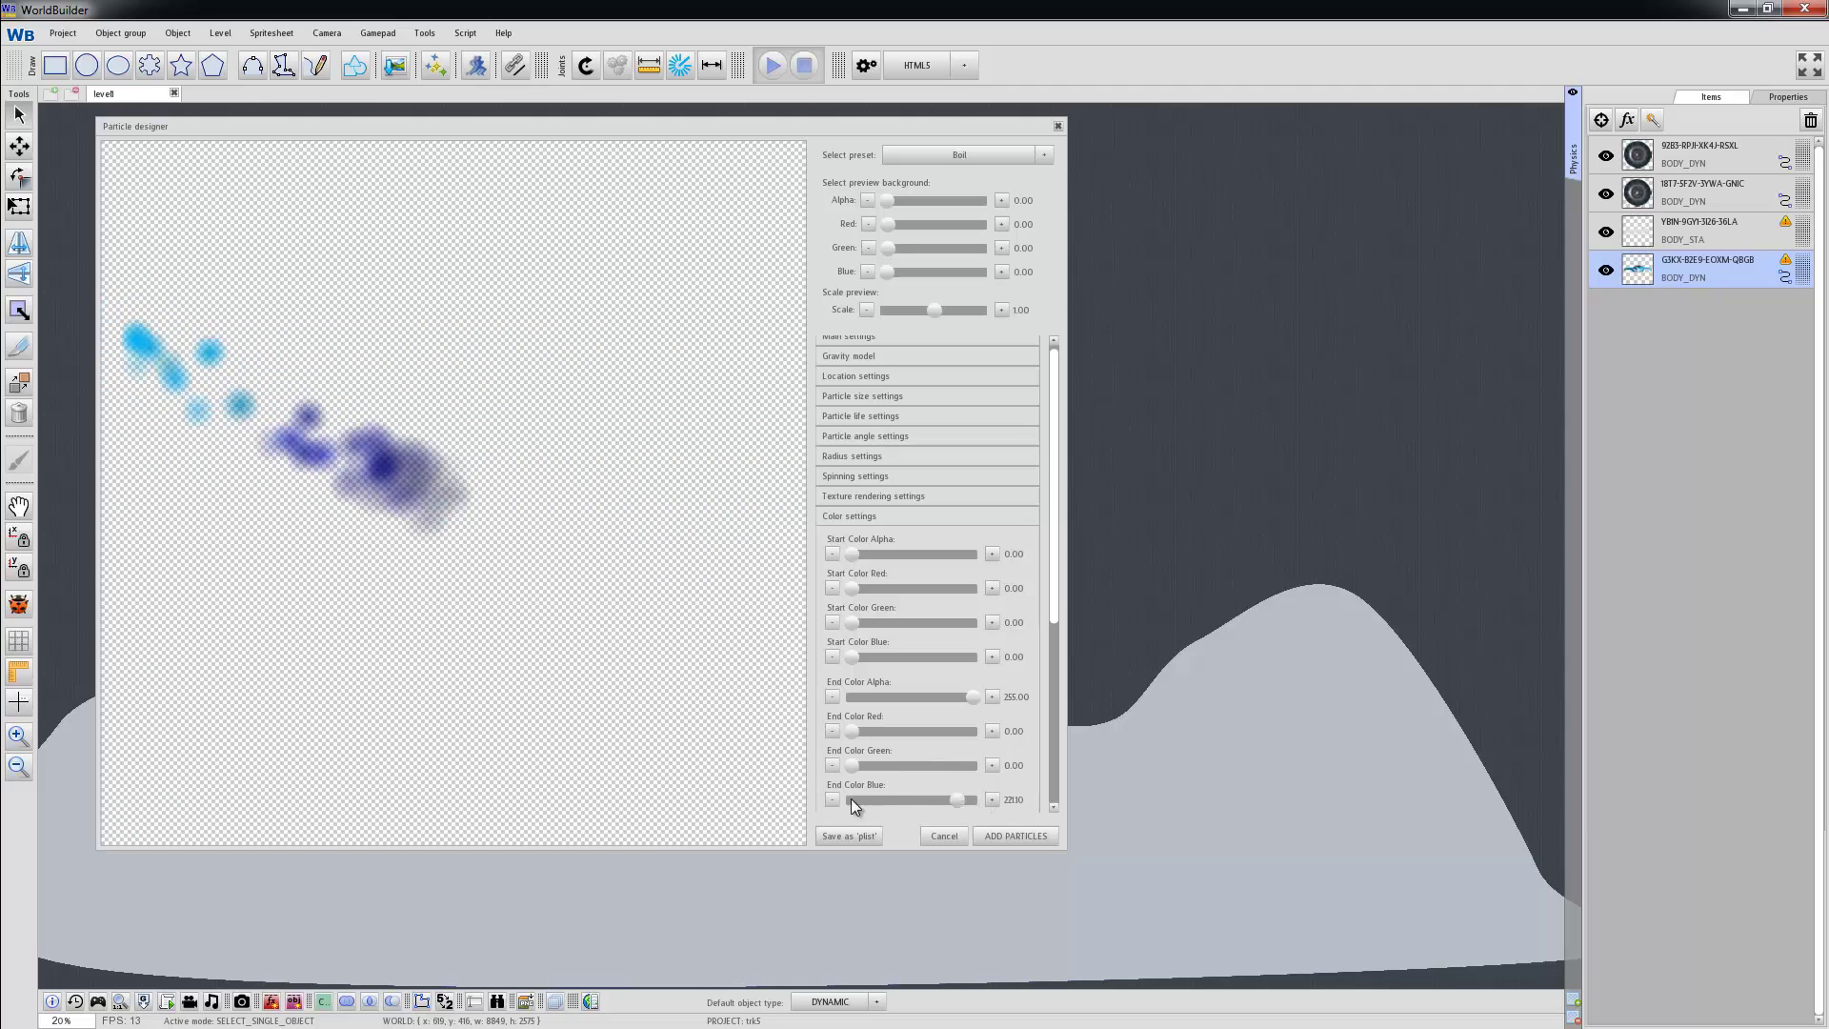
left_click(1014, 836)
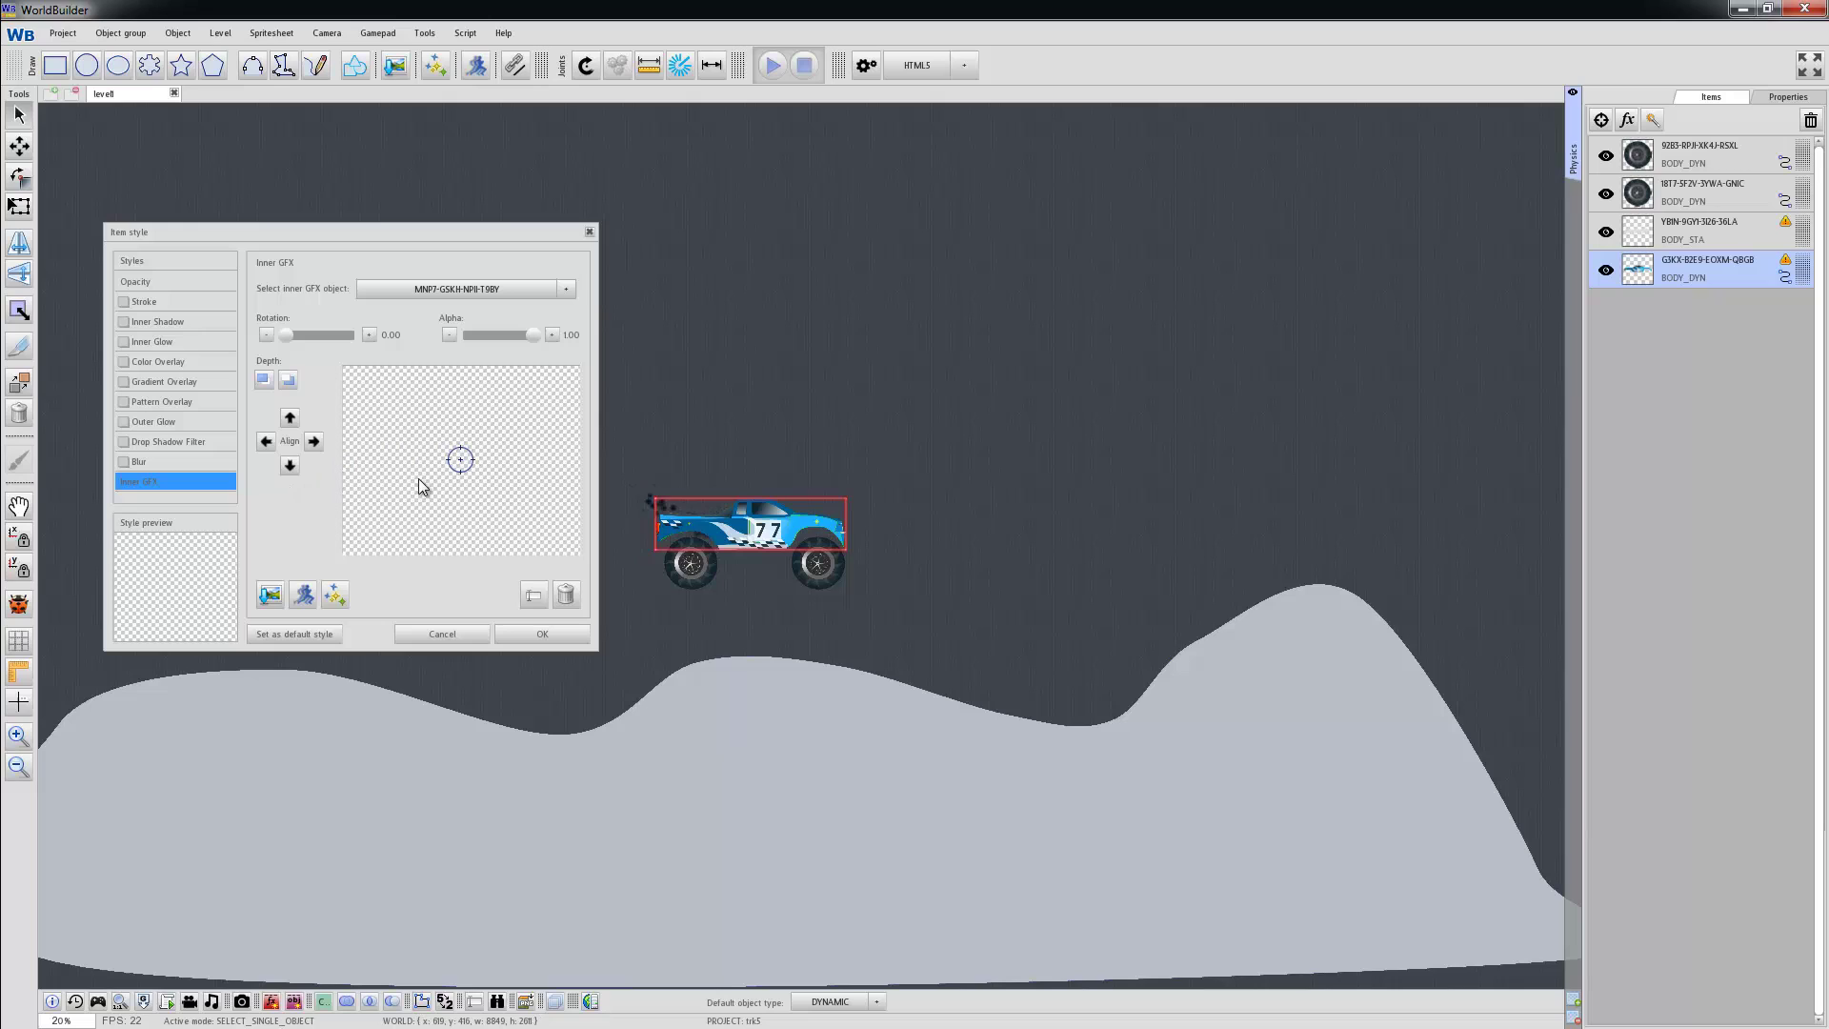
Place the smoke emitter at the truck's rear and confirm the Item style with OK
mouse_move(461, 460)
left_mouse_down()
mouse_move(379, 470)
mouse_move(461, 461)
left_mouse_up()
left_click(541, 636)
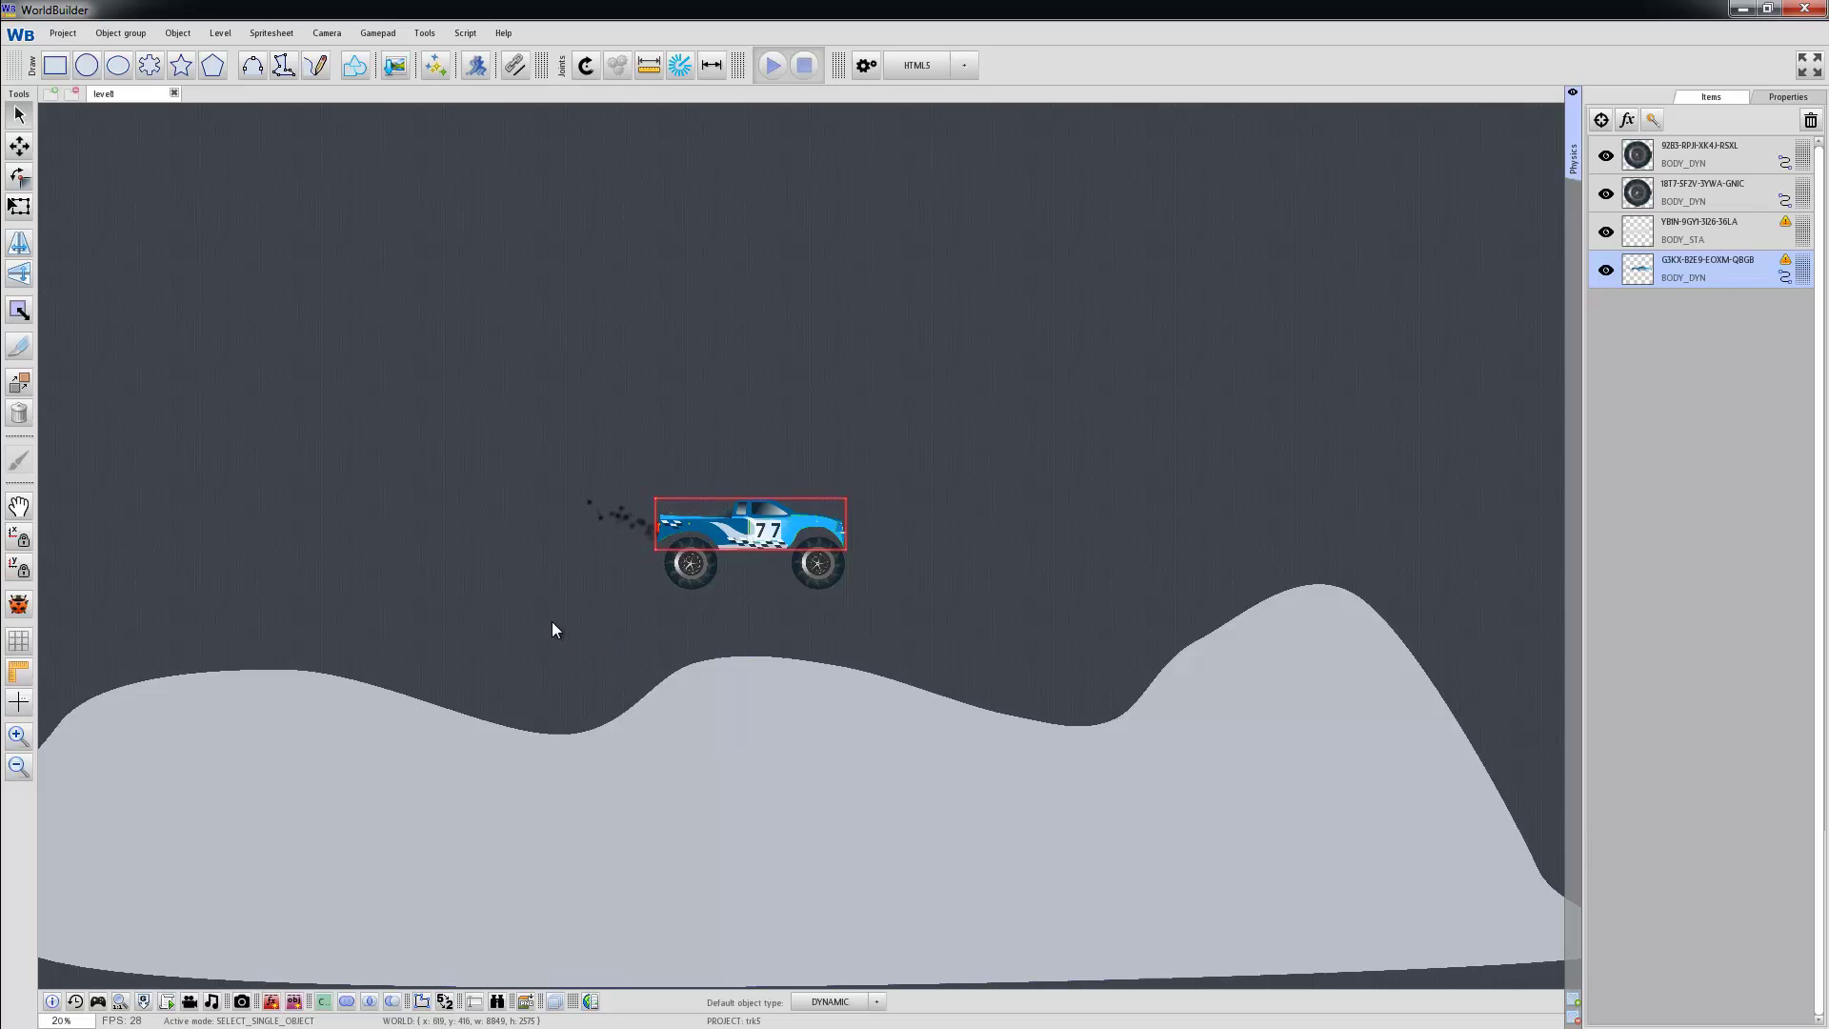
Start the simulation, zoom to 40%, and drive the truck right over the hills
left_click(771, 70)
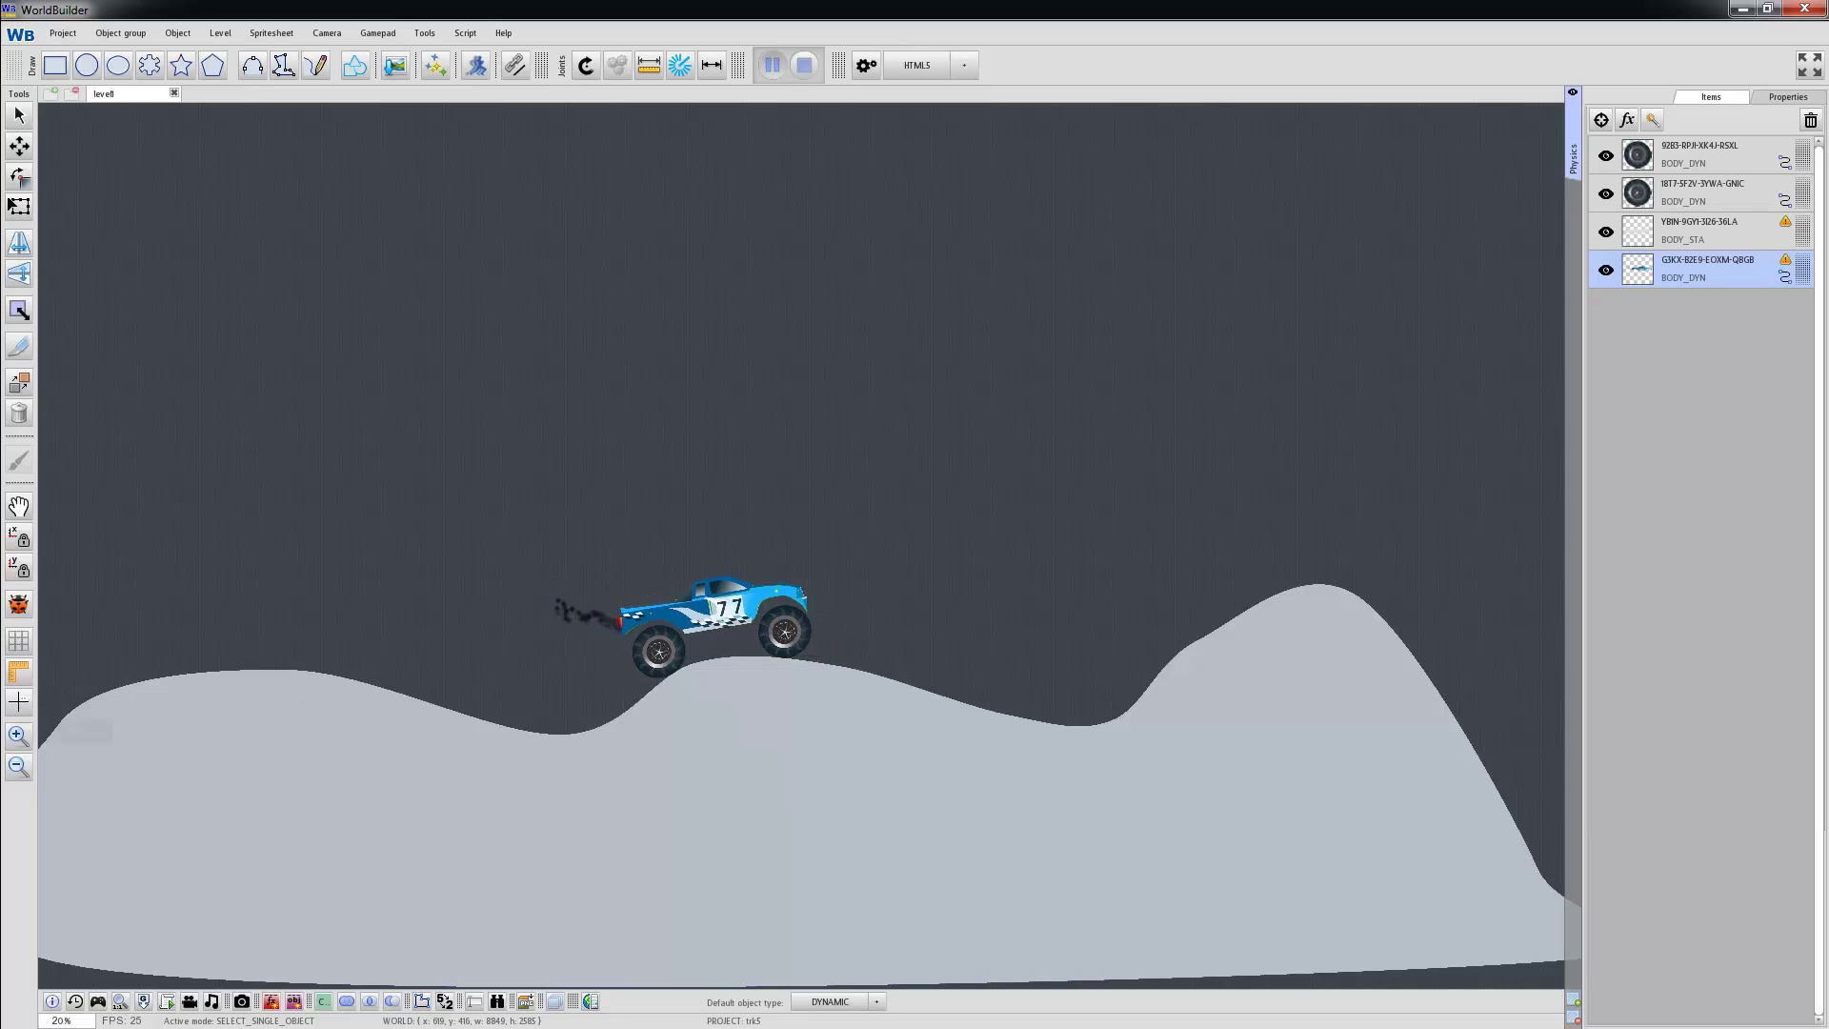
left_click(17, 736)
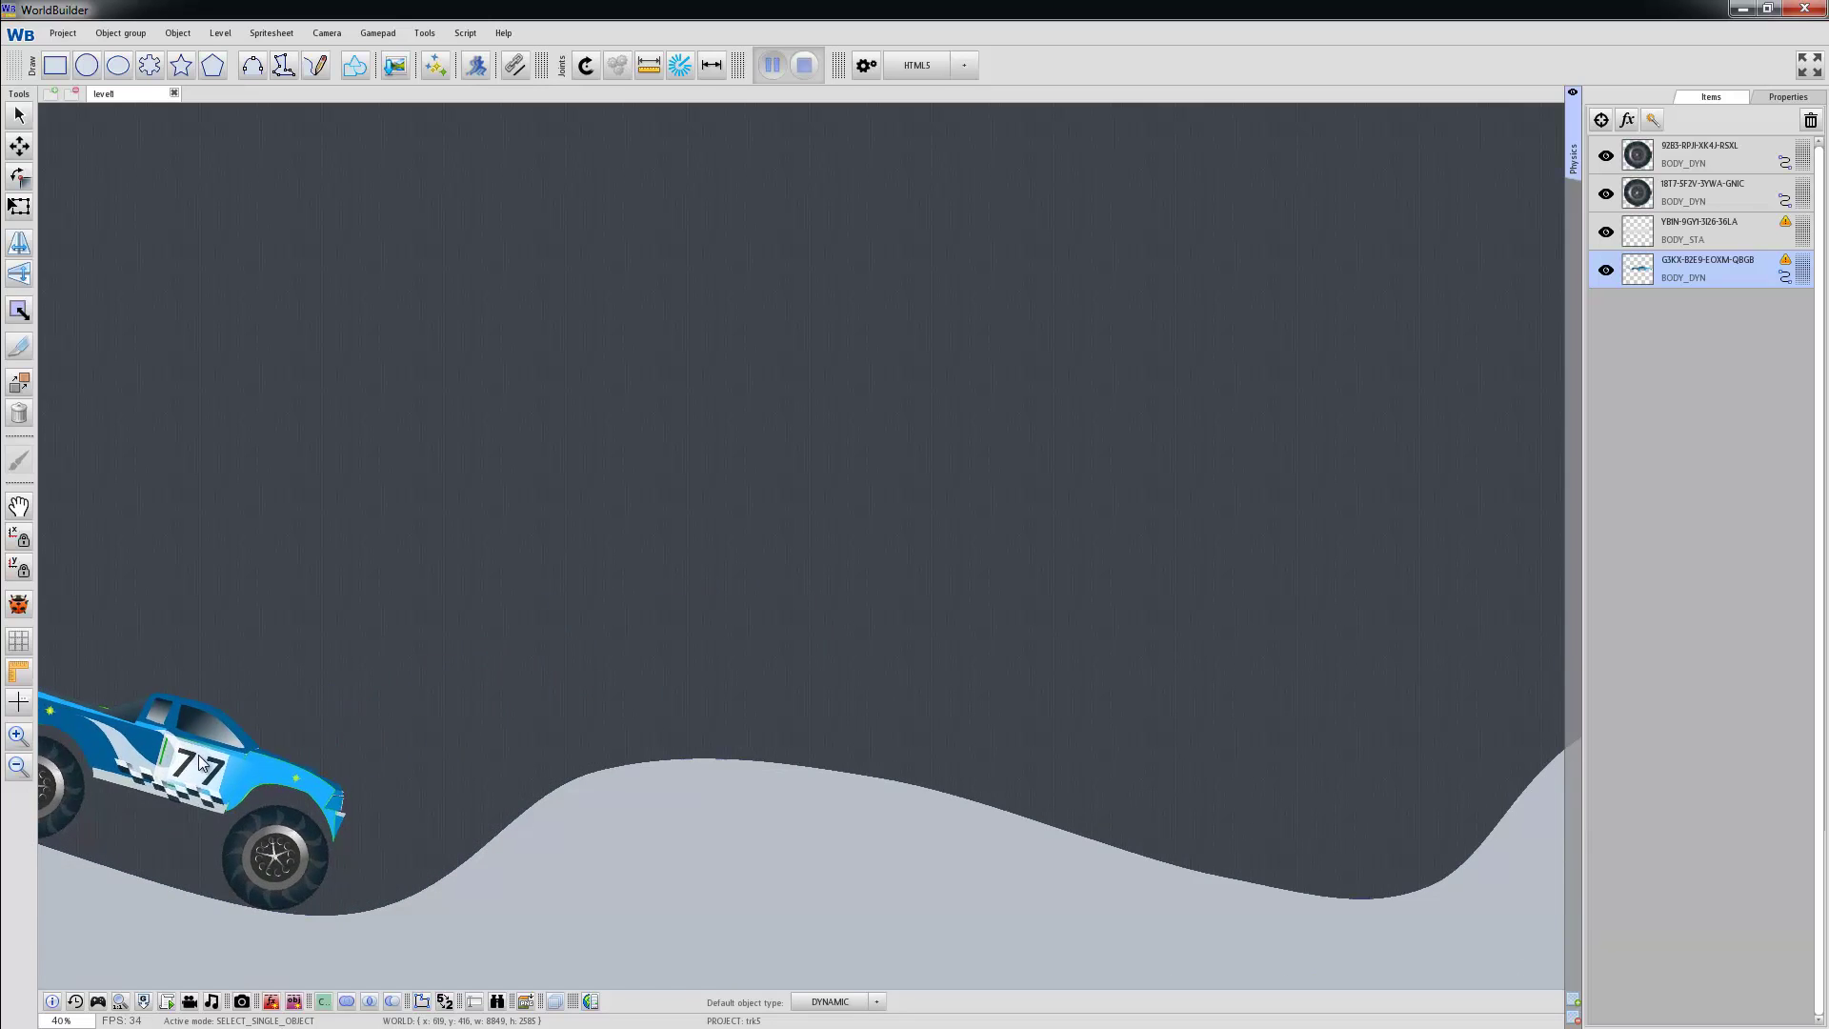
key("Right")
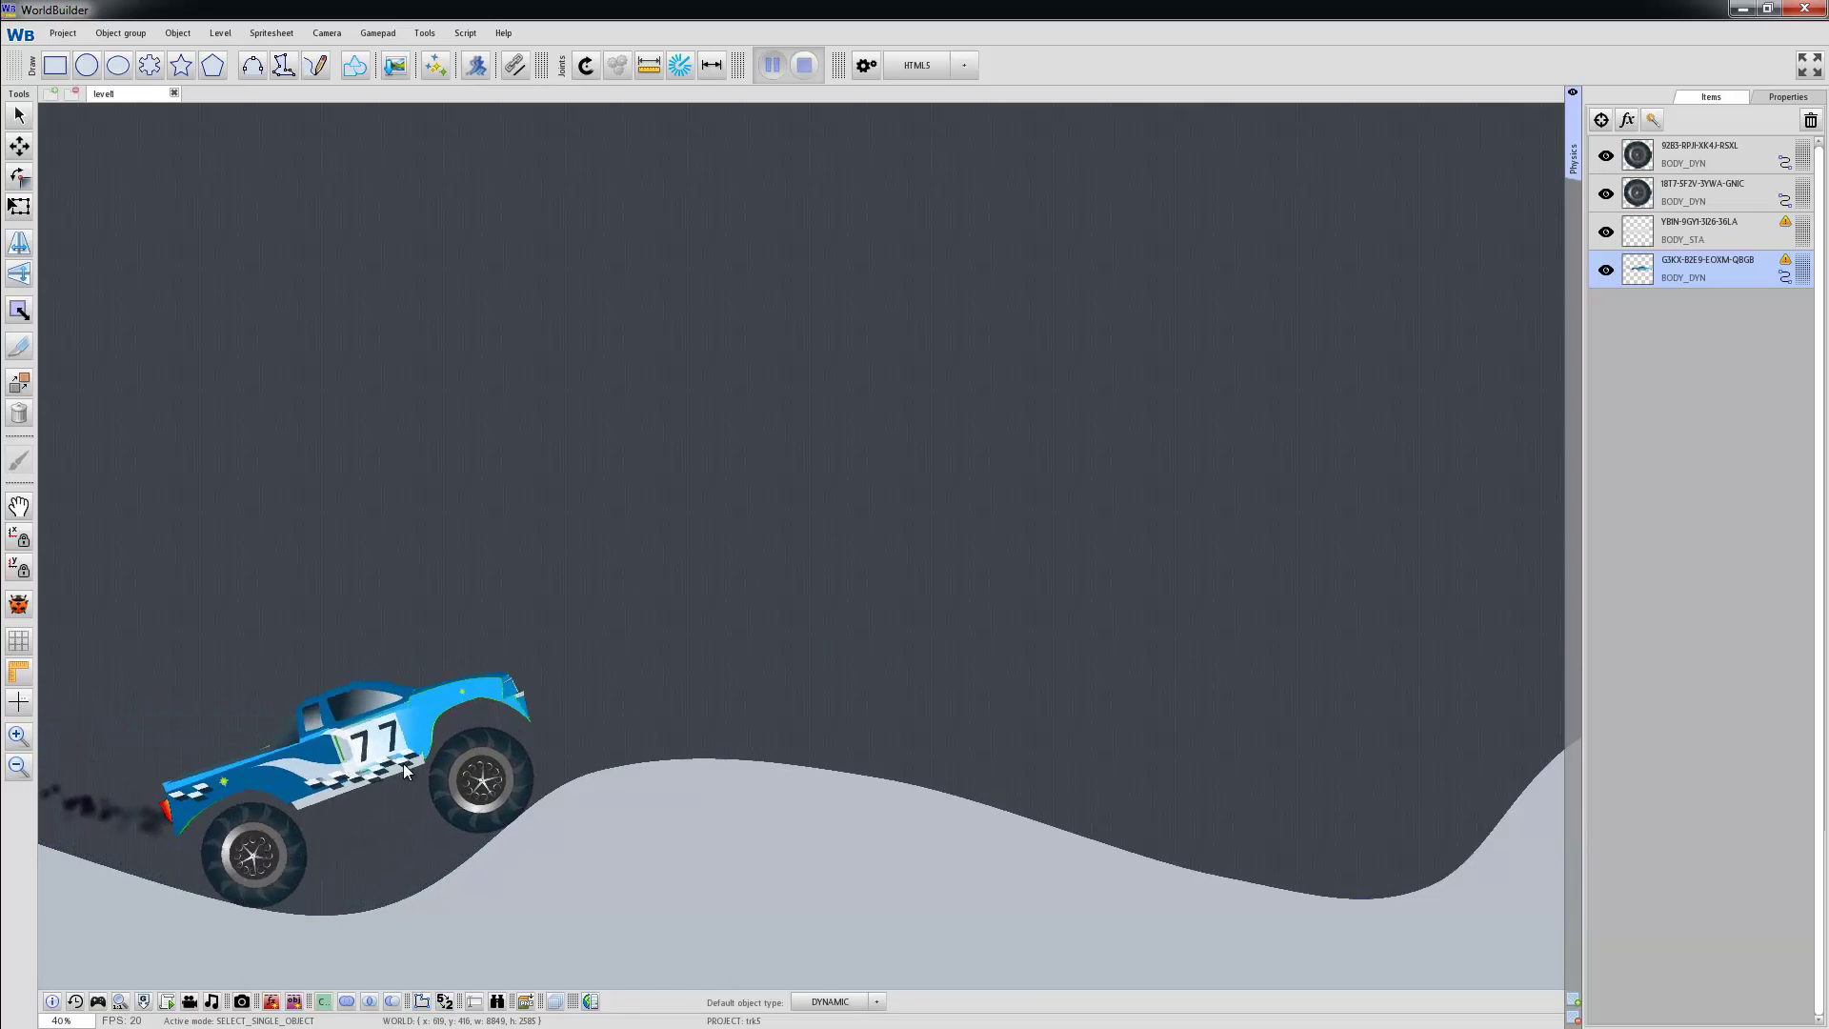